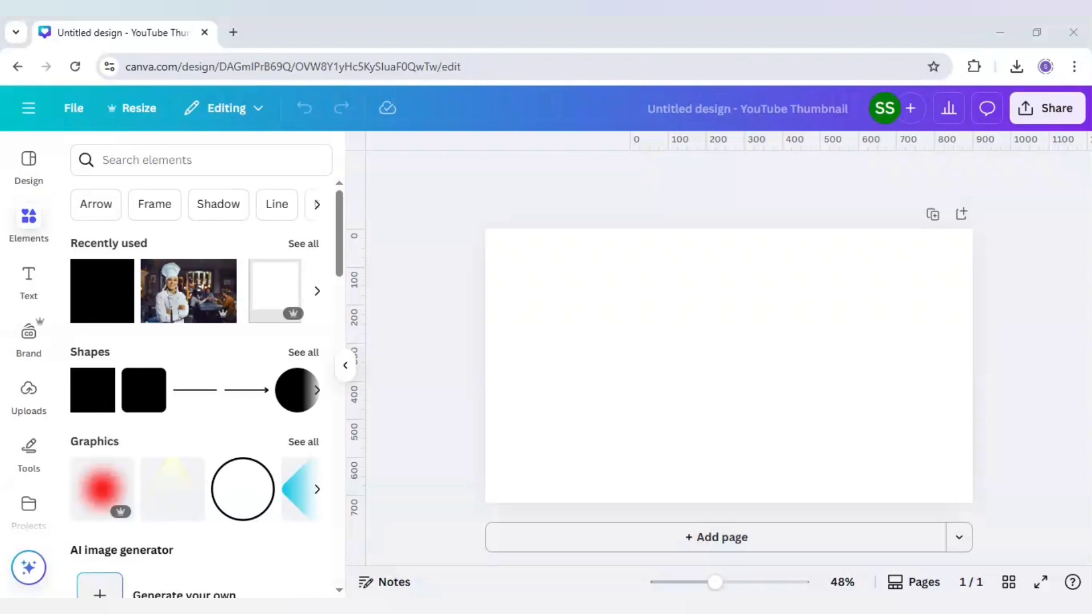
Add a polaroid frame graphic from an Elements search and enlarge it to about 451 by 548.
left_click(169, 160)
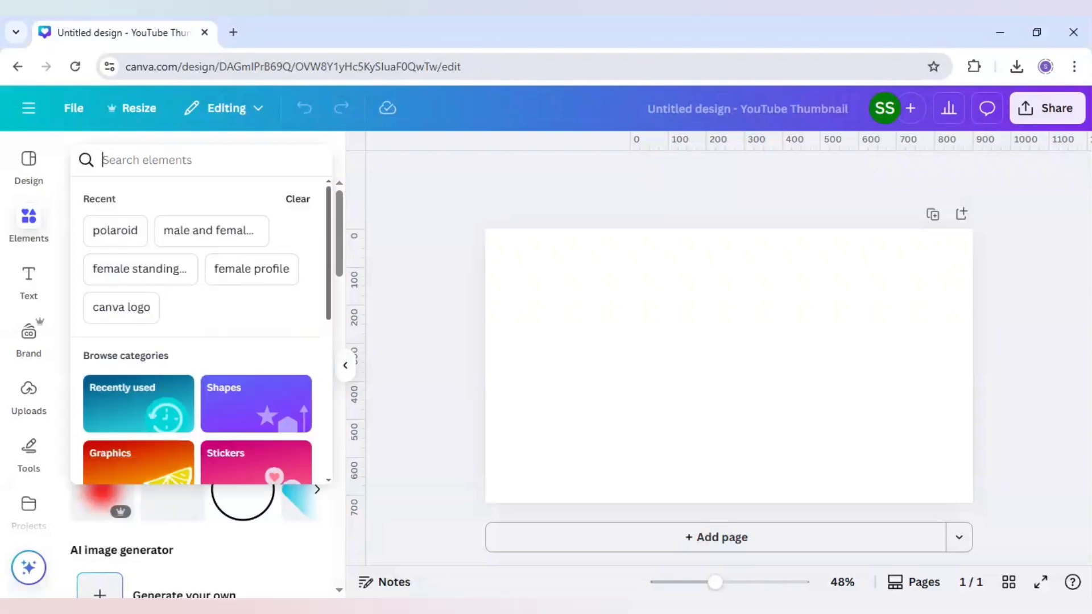
type("polaroi")
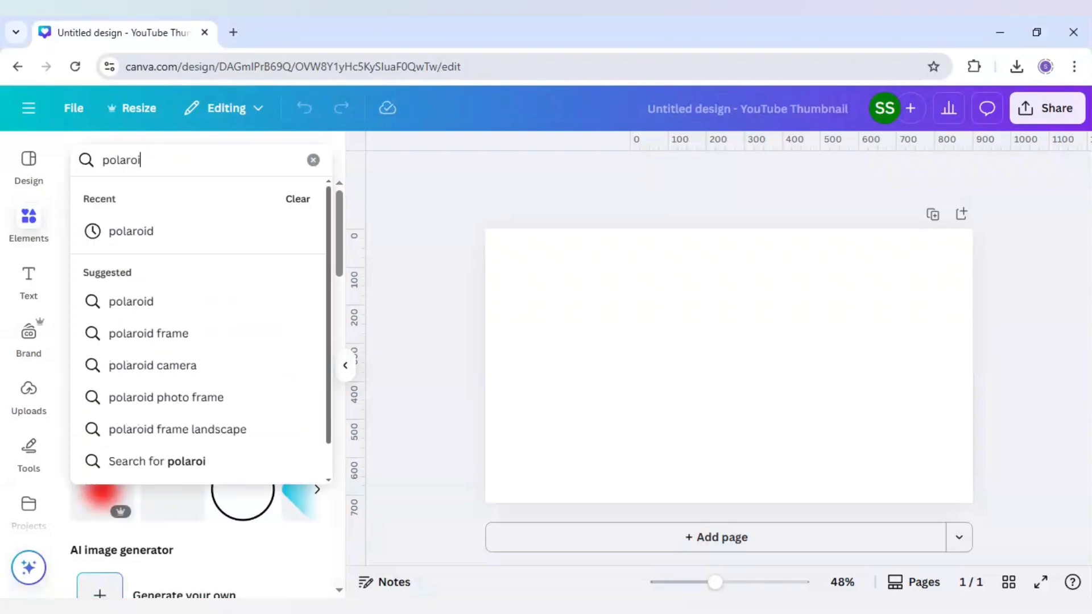
type("d frame")
key("Return")
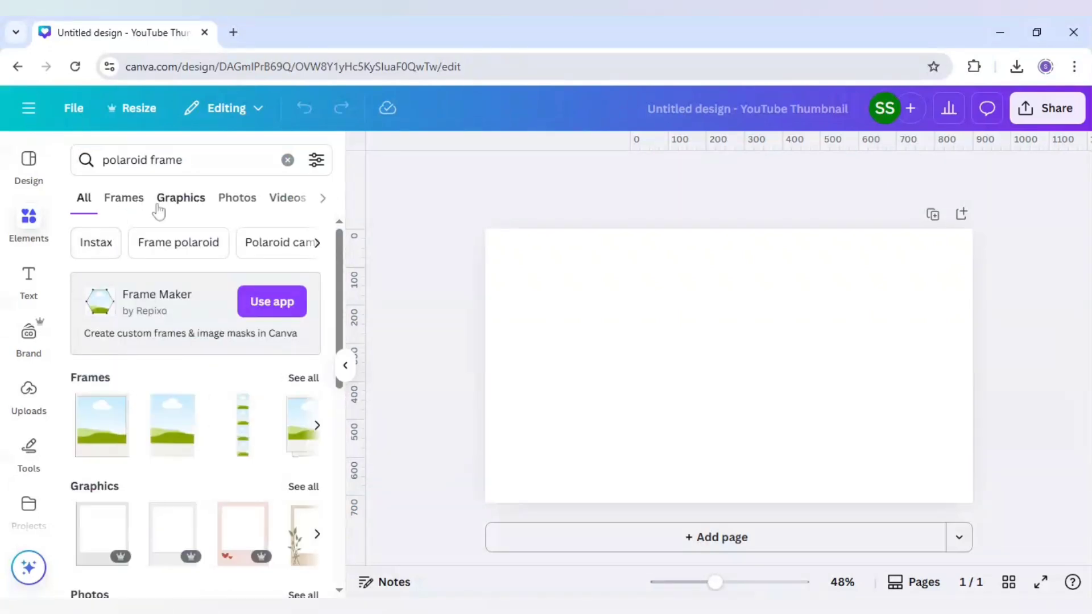
left_click(303, 489)
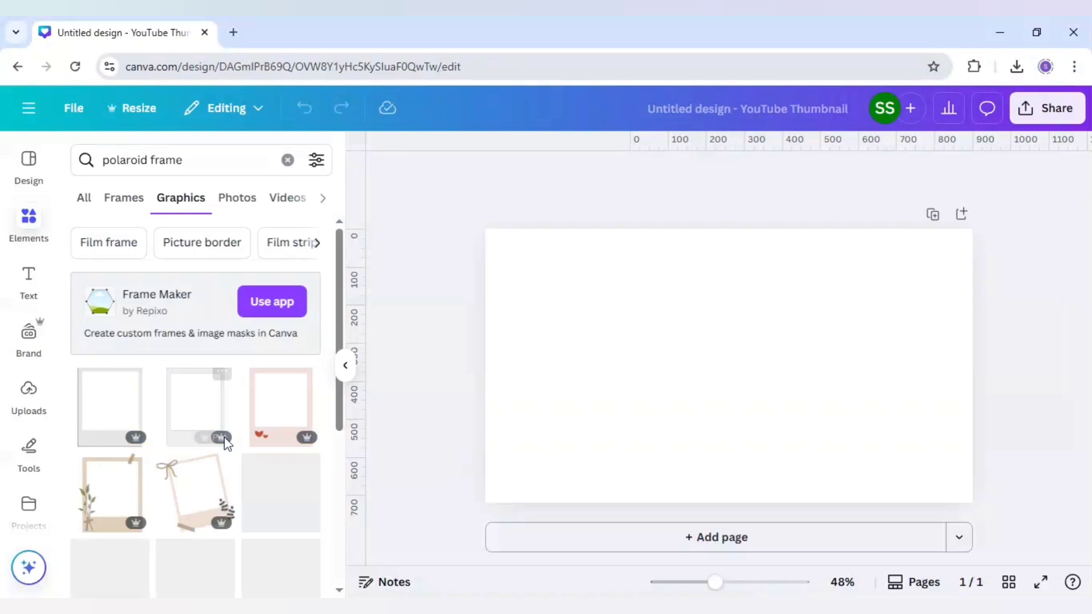
left_click(98, 416)
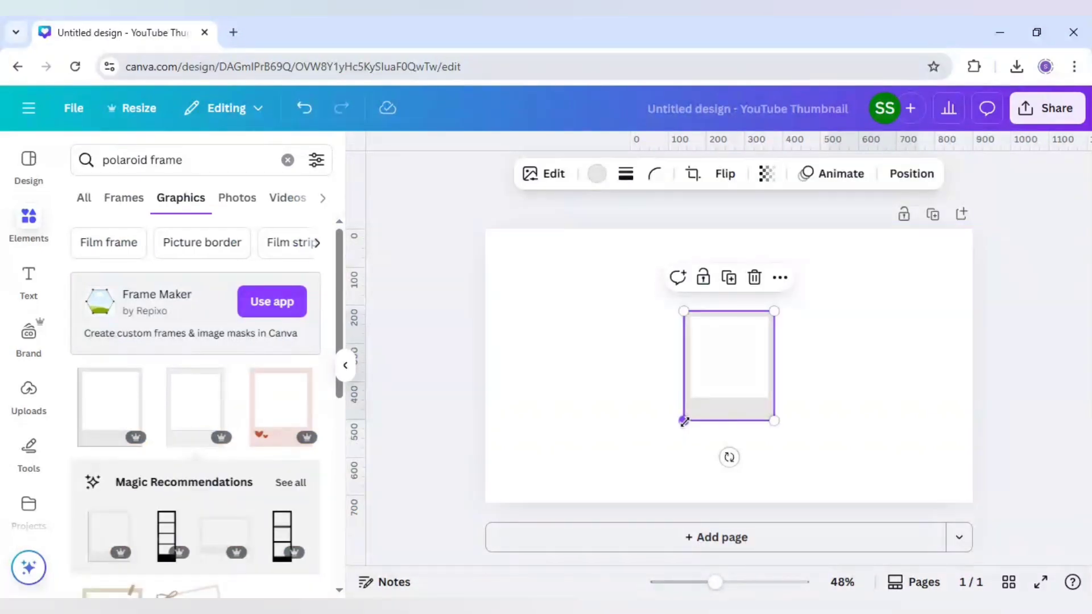
left_click_drag(683, 421, 633, 480)
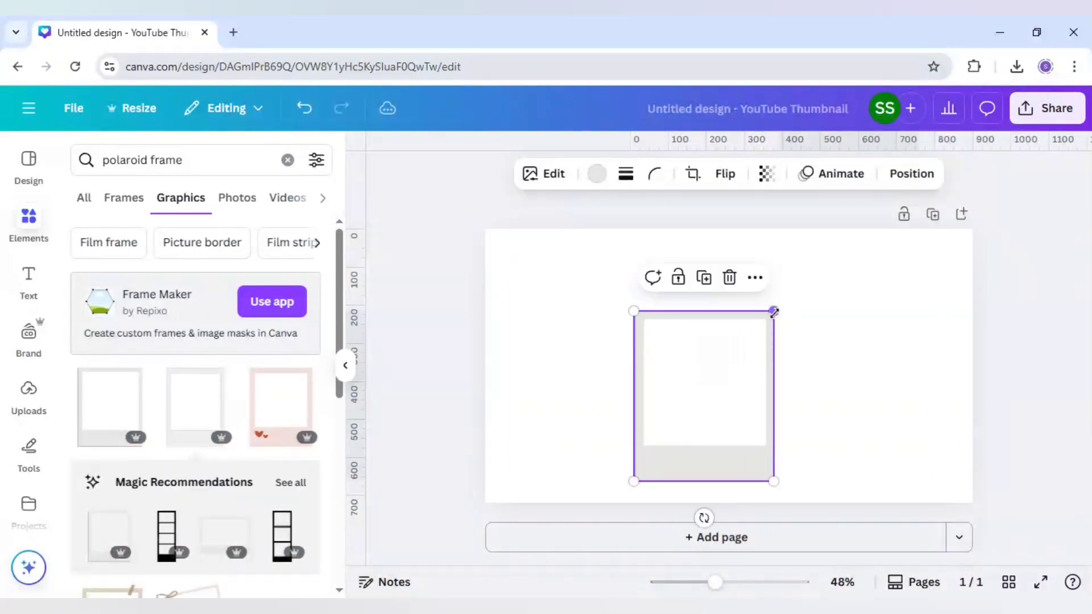
left_click_drag(774, 311, 820, 293)
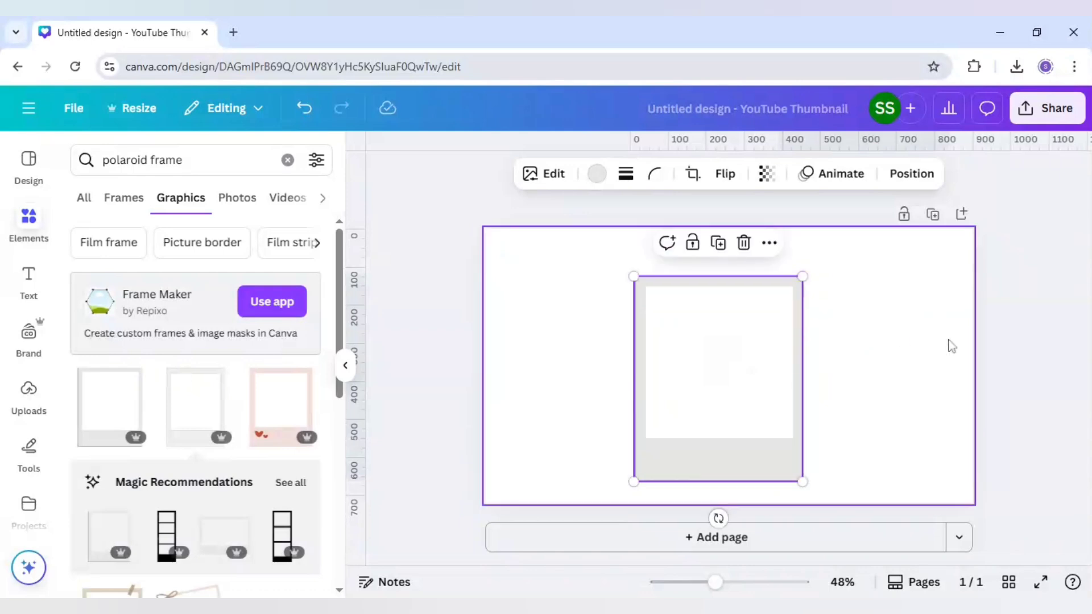
Try downloading the design as a transparent-background PNG, then dismiss the premium-graphic failure notice.
left_click(1053, 118)
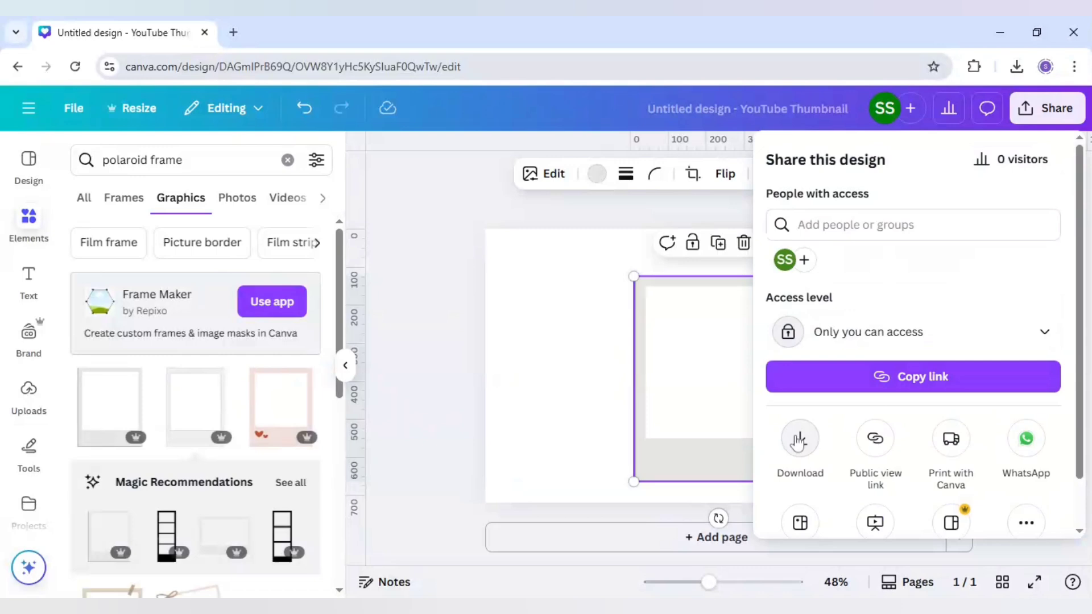
left_click(799, 441)
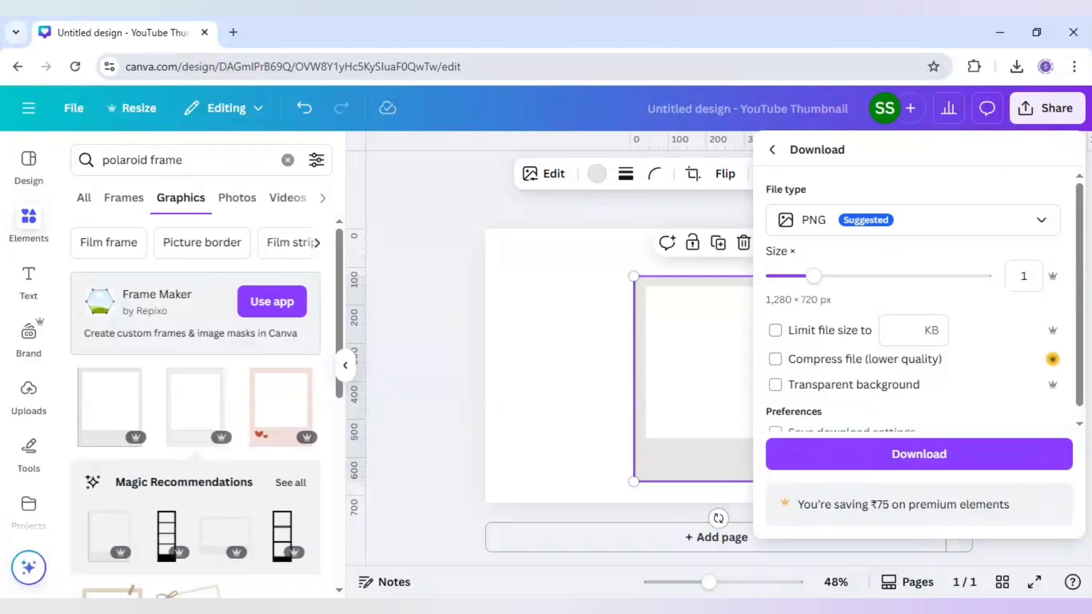
left_click(806, 391)
left_click(797, 454)
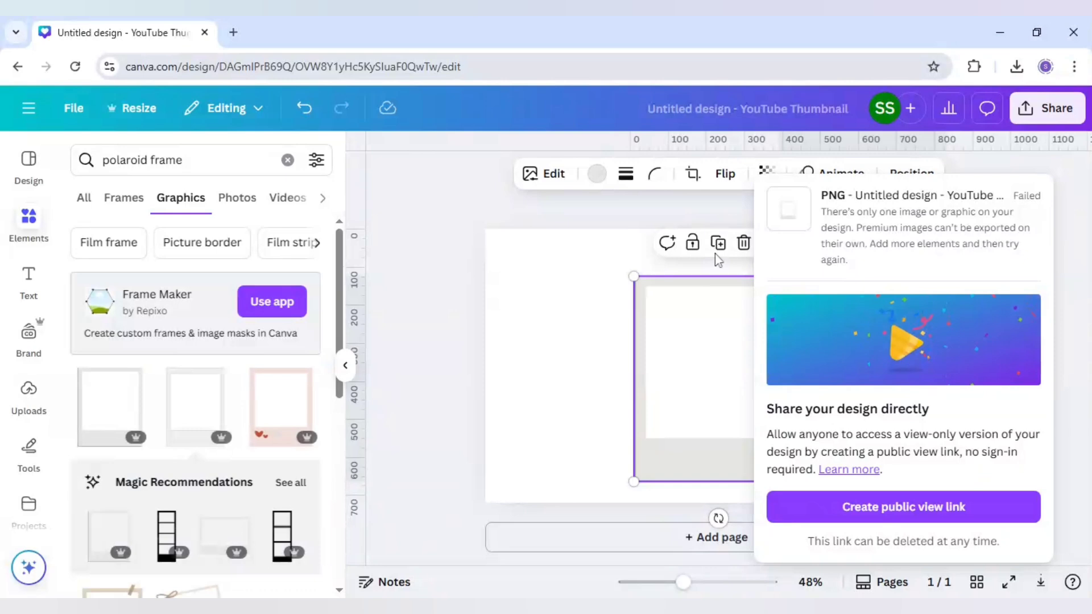
left_click(479, 288)
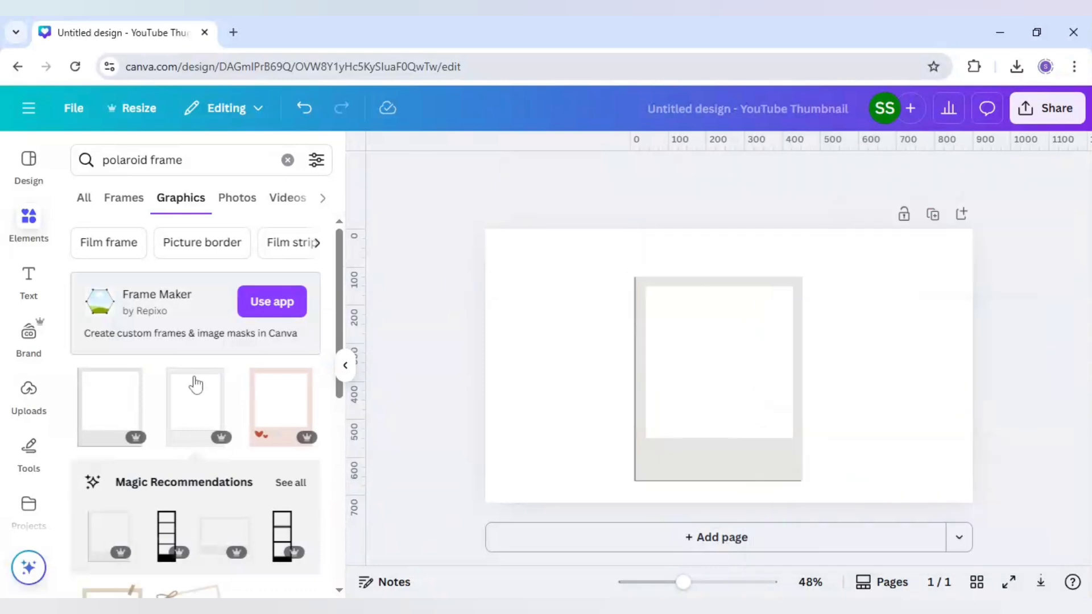
Place a copy of the polaroid frame at the page's bottom-right corner.
left_click(648, 414)
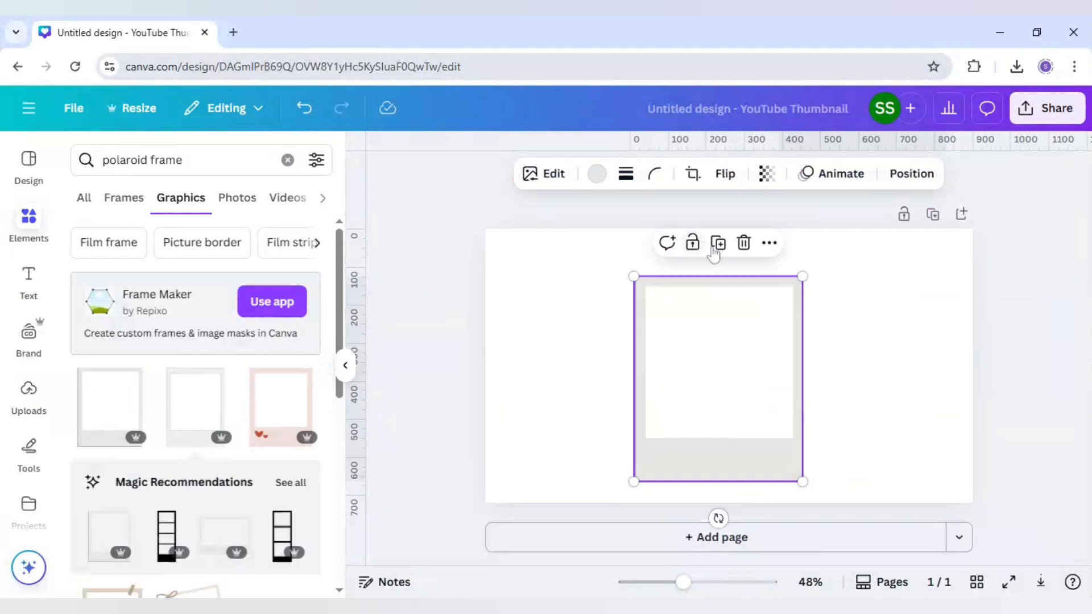
left_click_drag(703, 359, 1017, 555)
left_click(1017, 413)
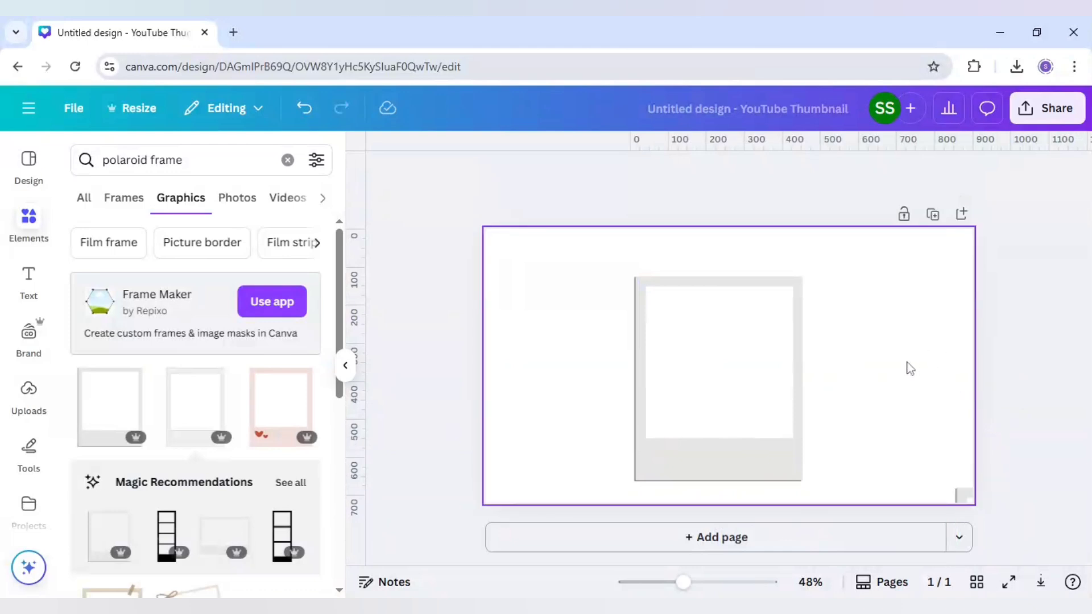
Download the design as a PNG with Transparent background ticked.
left_click(1050, 113)
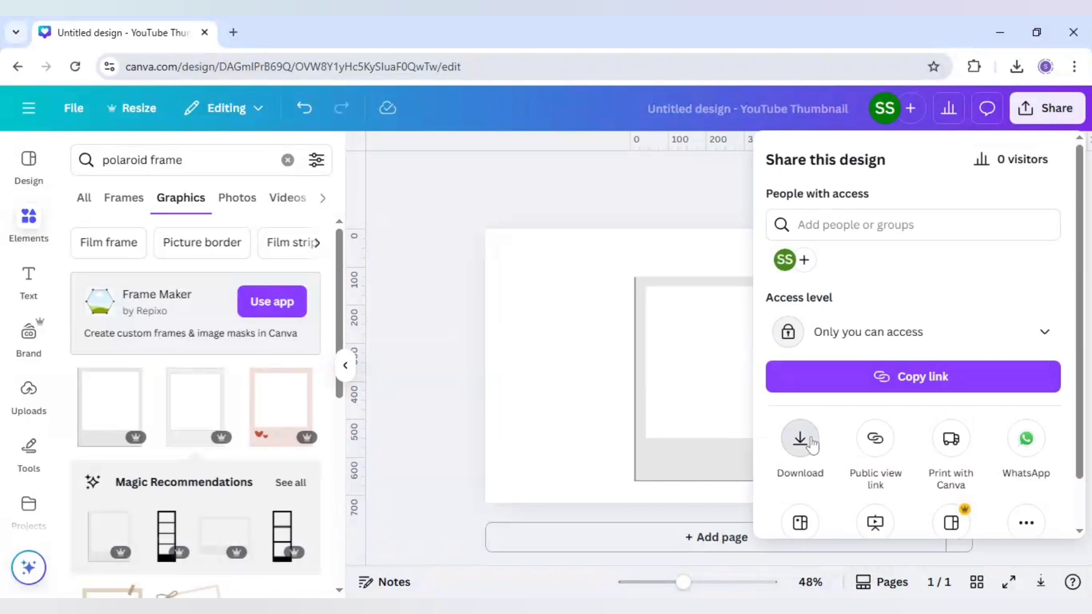
left_click(801, 439)
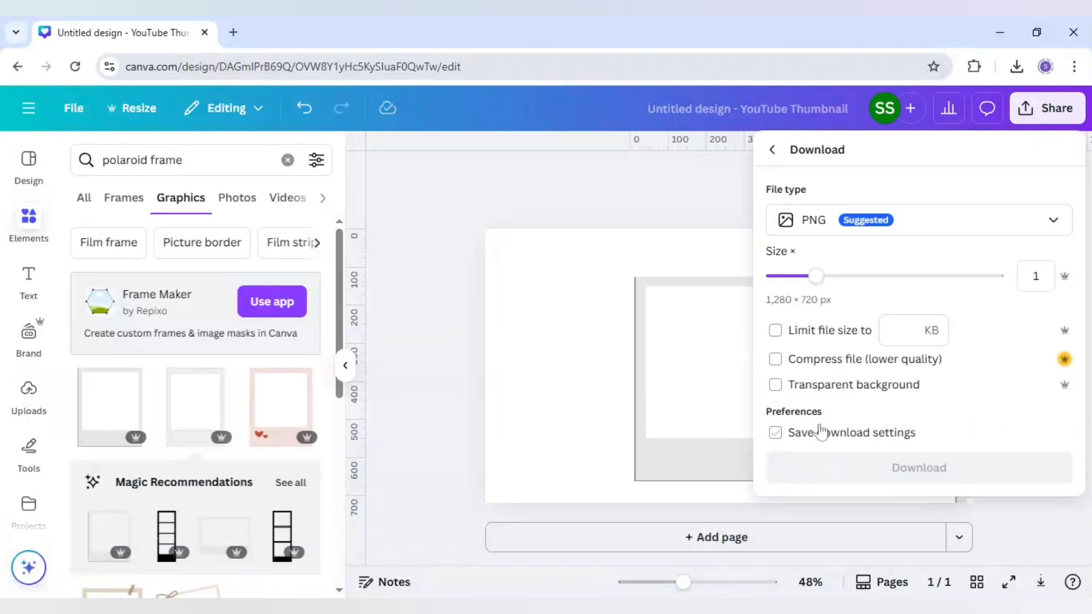
left_click(834, 390)
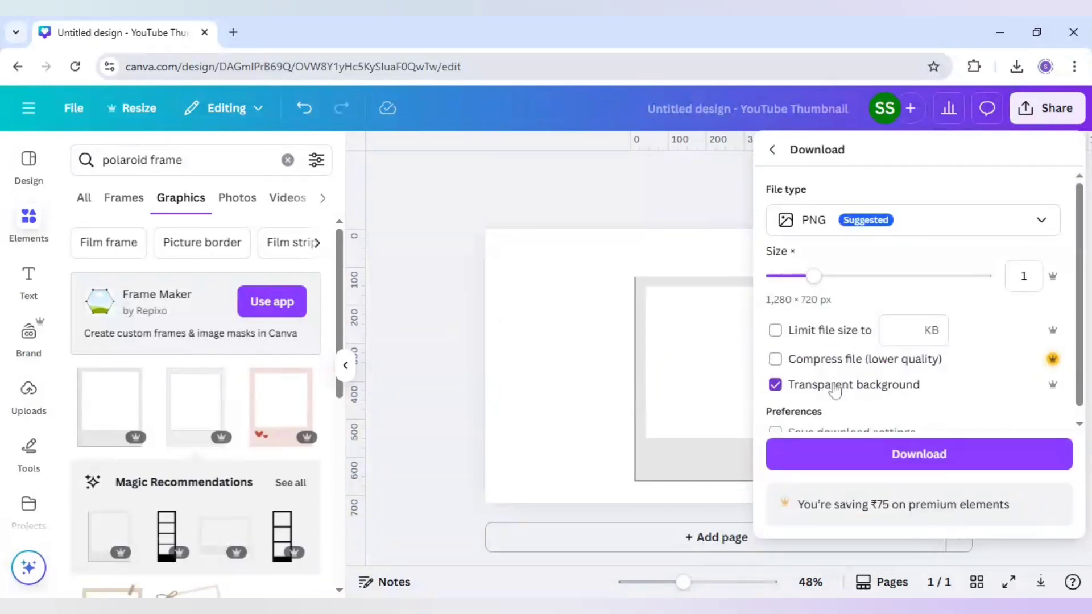
left_click(857, 453)
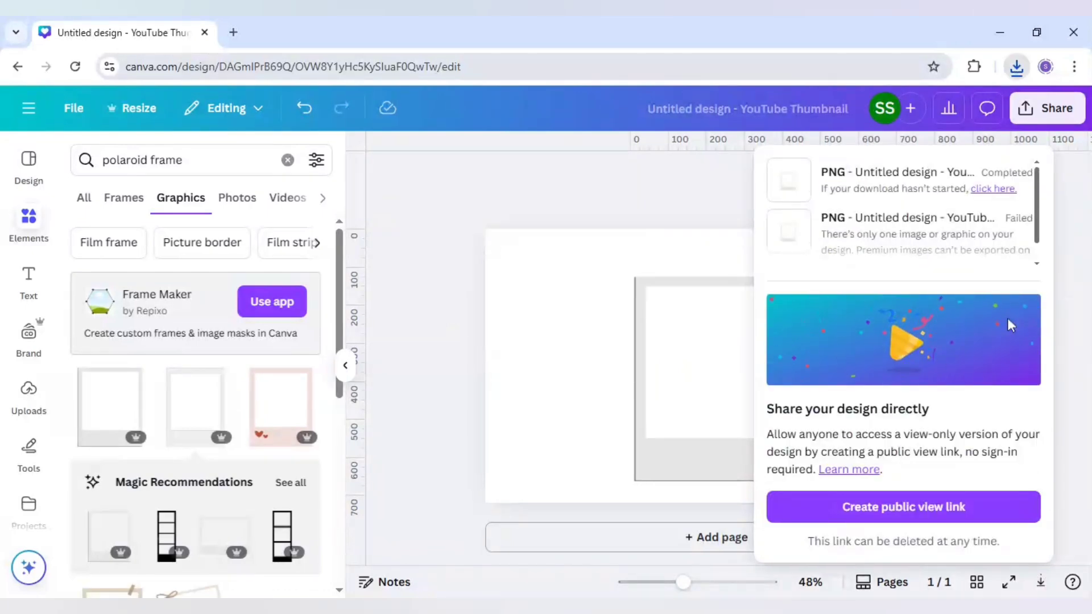
left_click(456, 367)
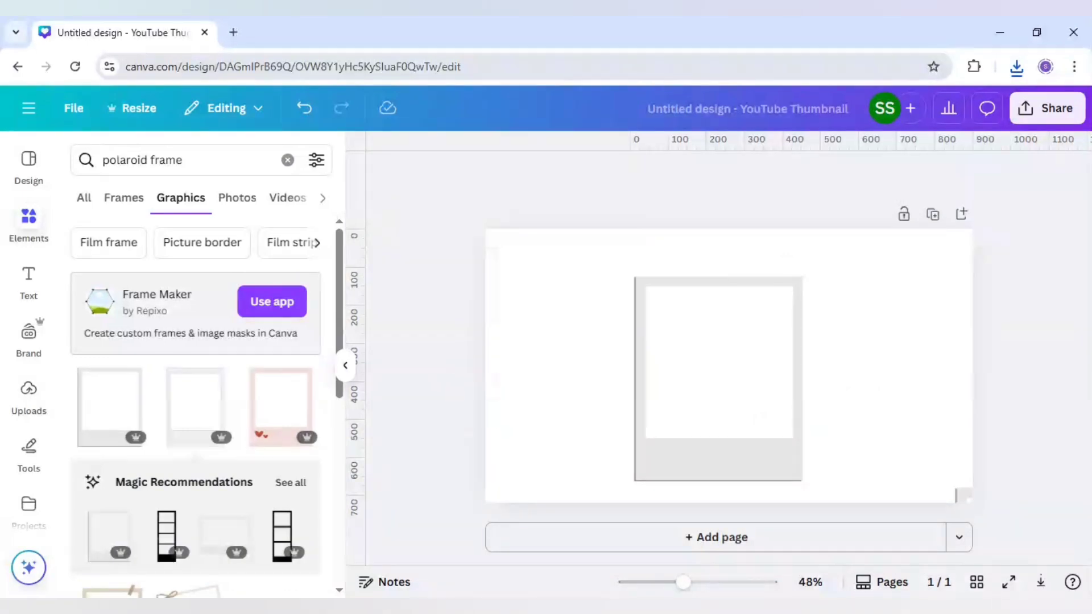
Search the Apps library for 'transform' and launch the Reshape app.
scroll(39, 370, "down", 2)
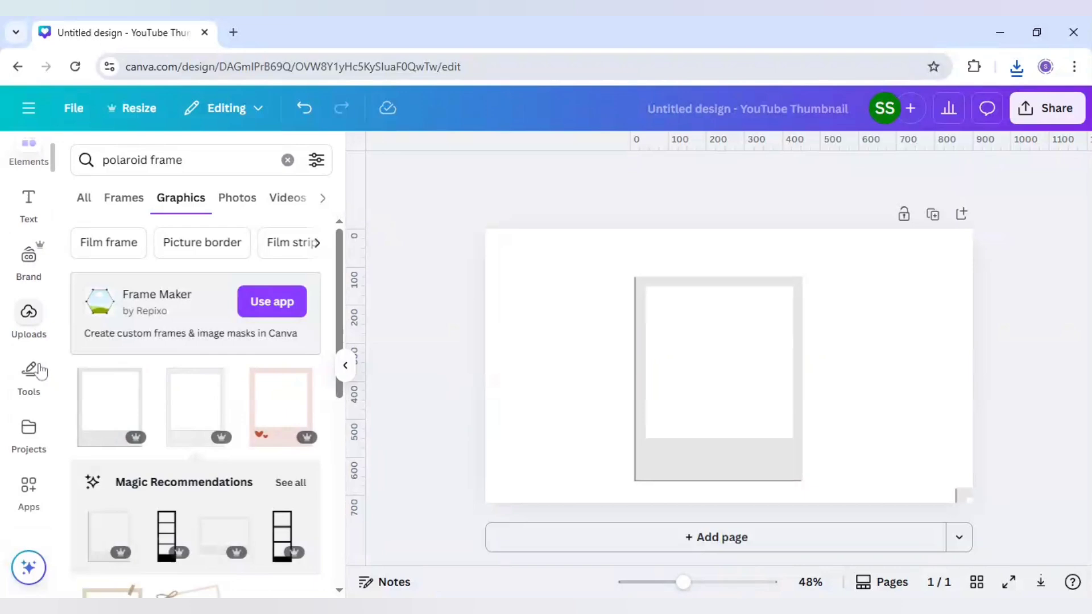
left_click(28, 483)
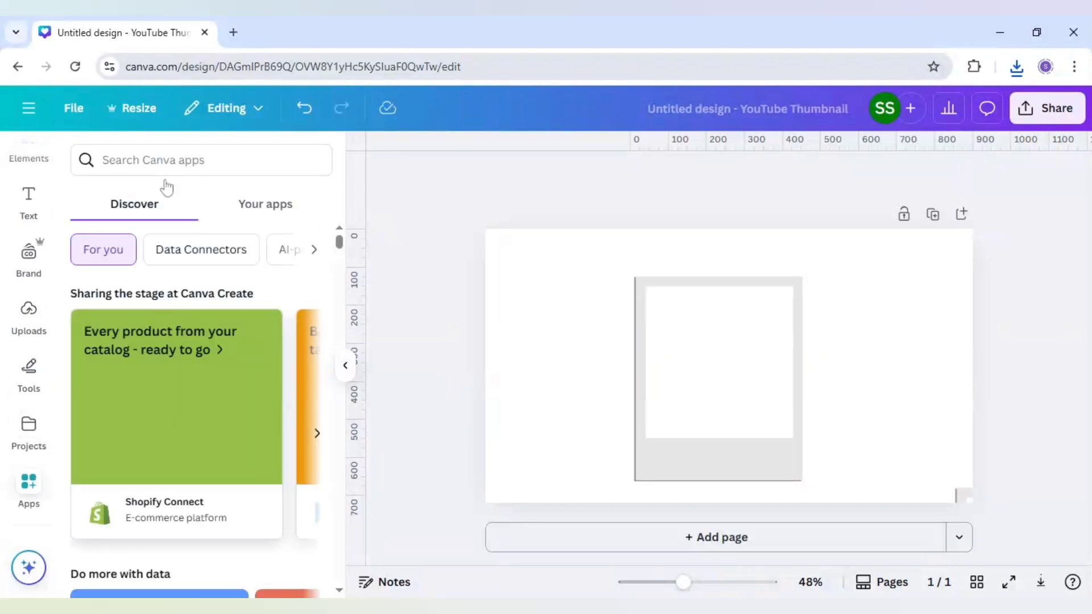
left_click(154, 160)
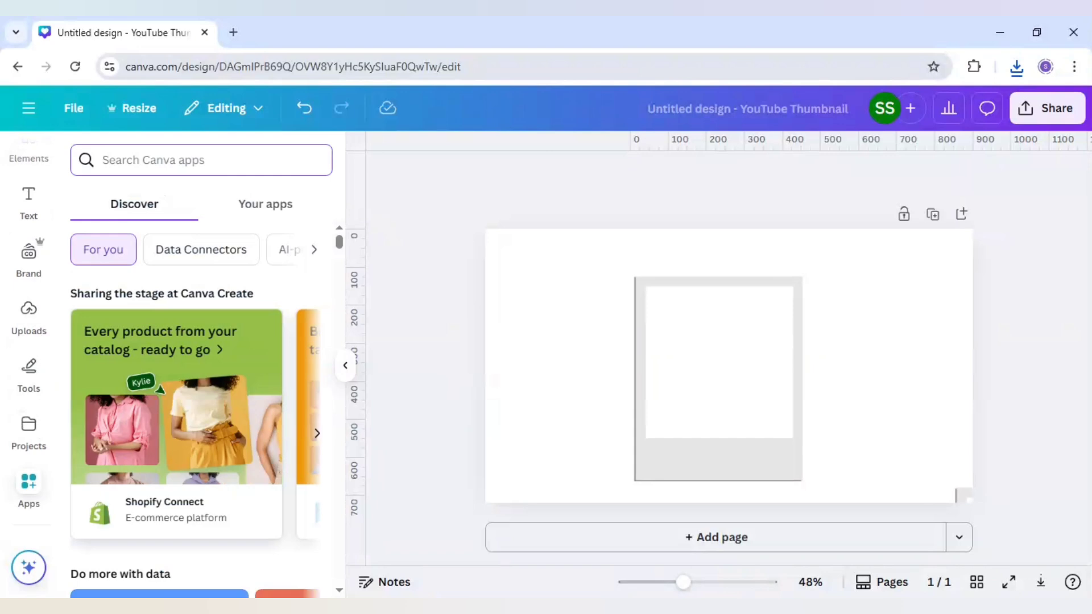
type("transfo")
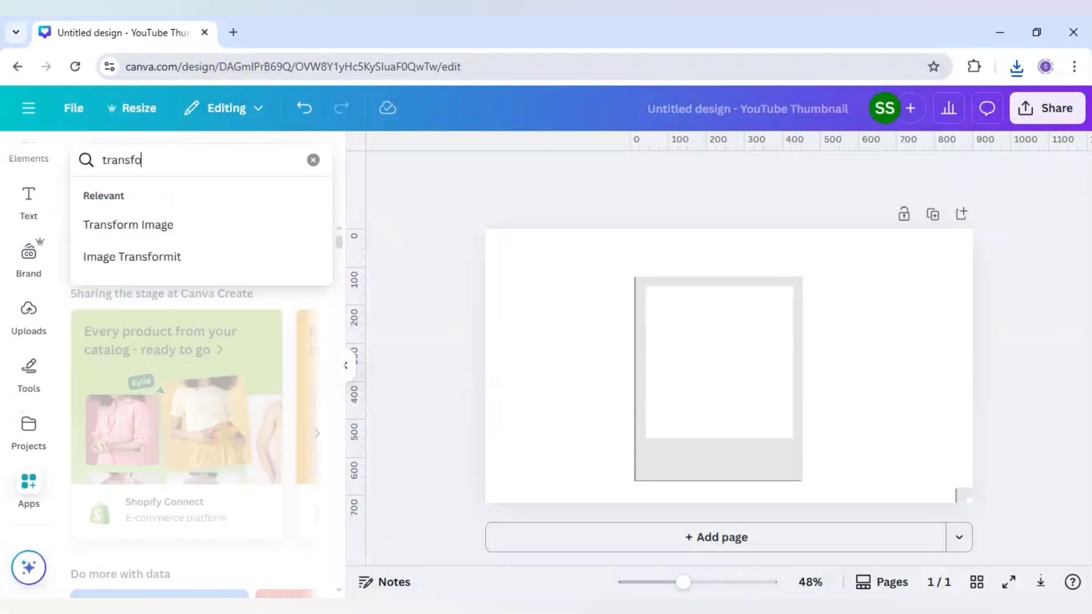
type("rm")
key("Return")
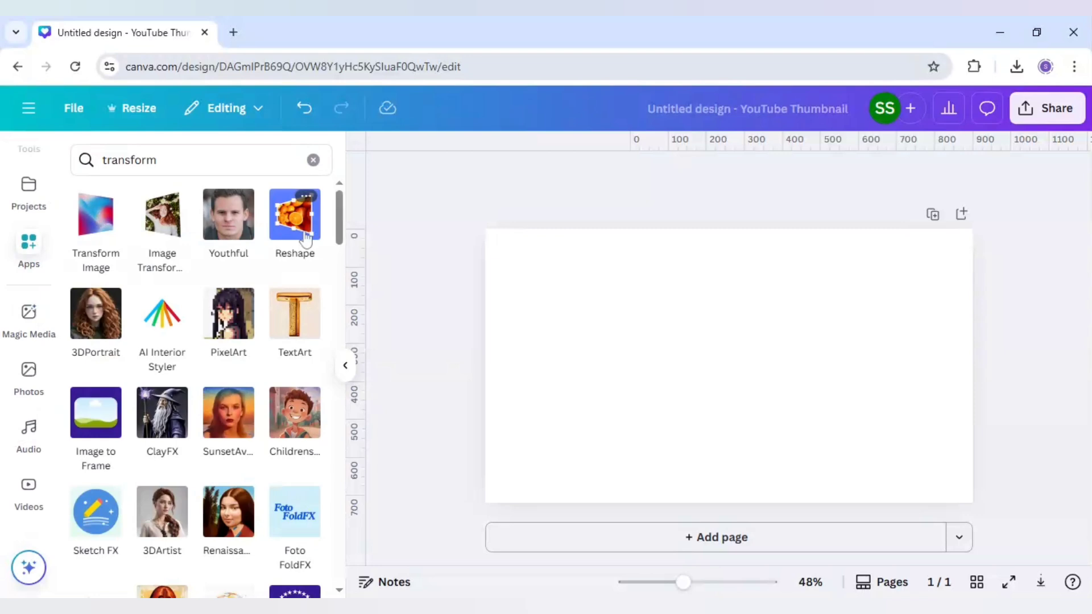
left_click(307, 222)
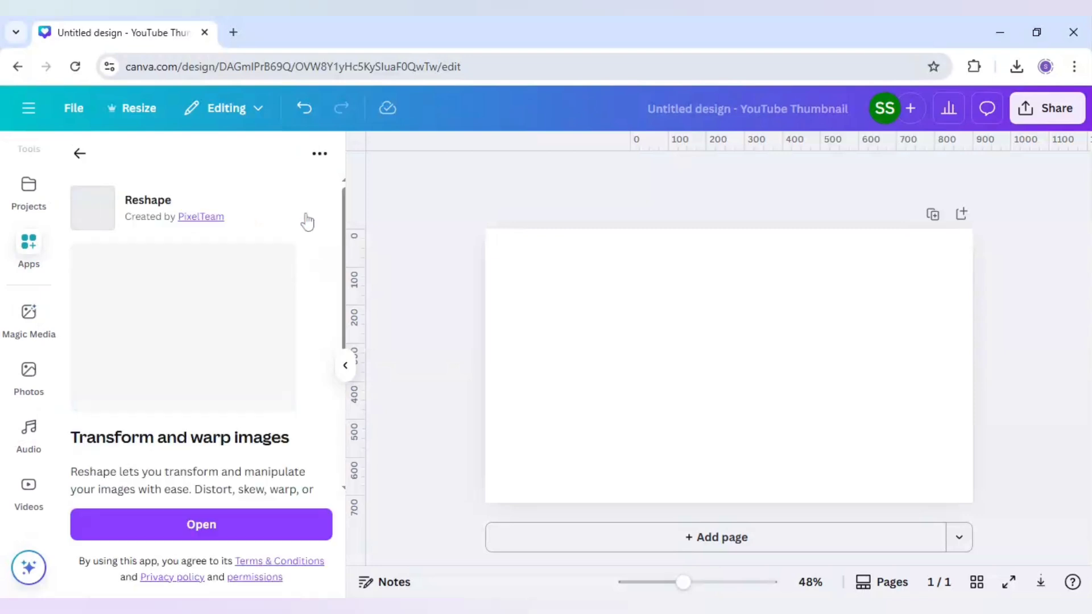
left_click(209, 527)
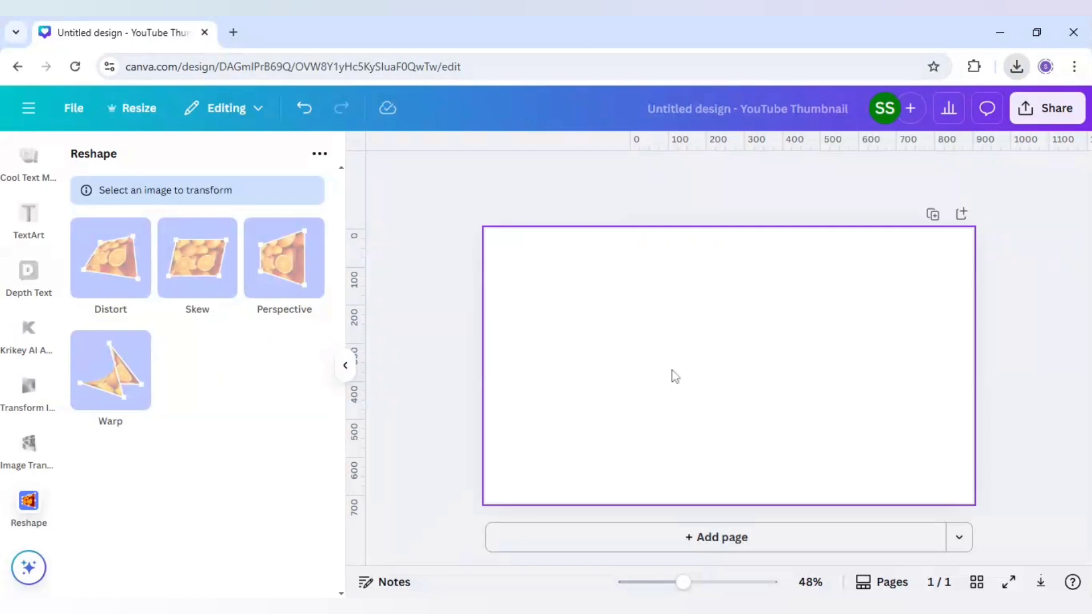
Paste the polaroid frame back in, select it, and start a Perspective transform.
key("ctrl+v")
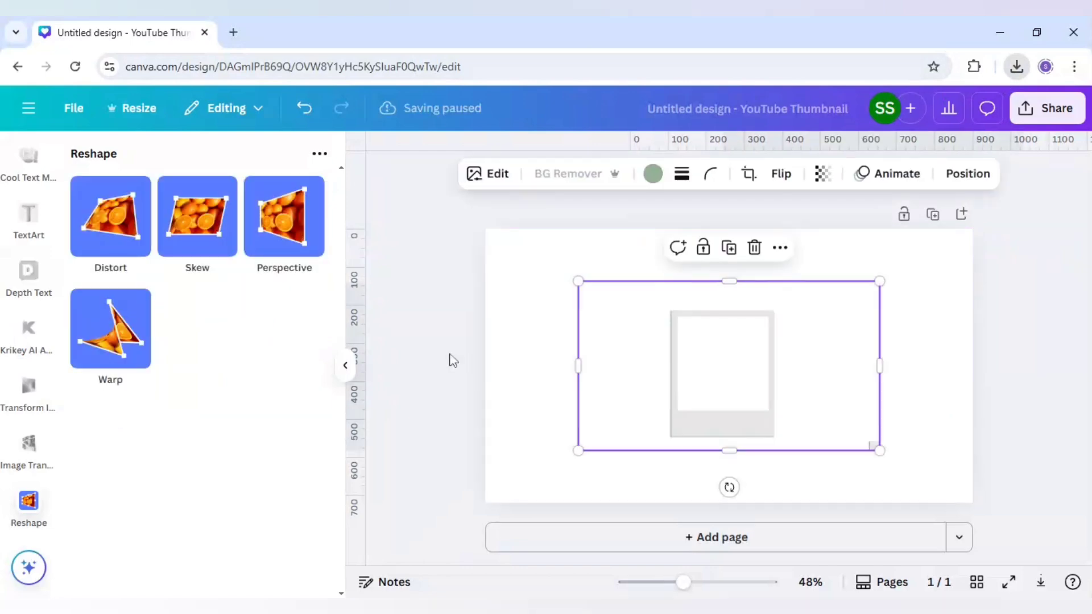
left_click(452, 360)
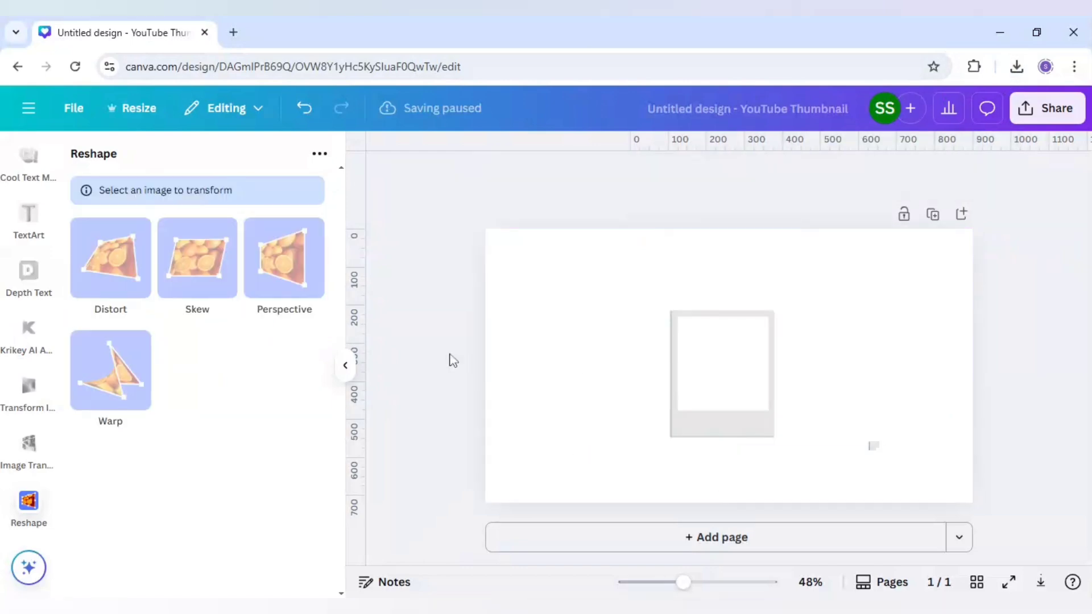
left_click(689, 377)
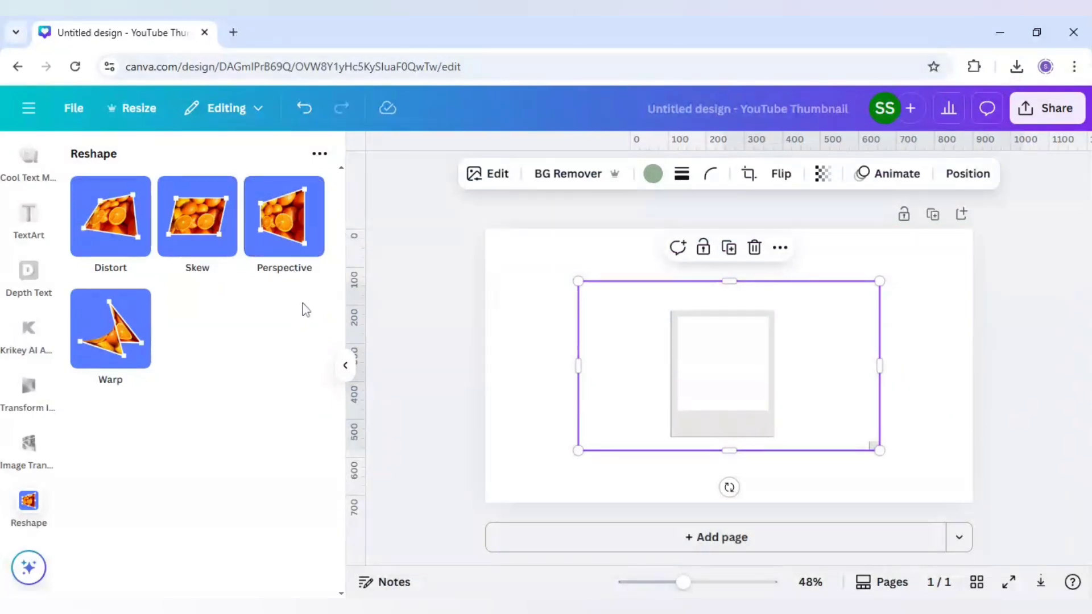
left_click(297, 223)
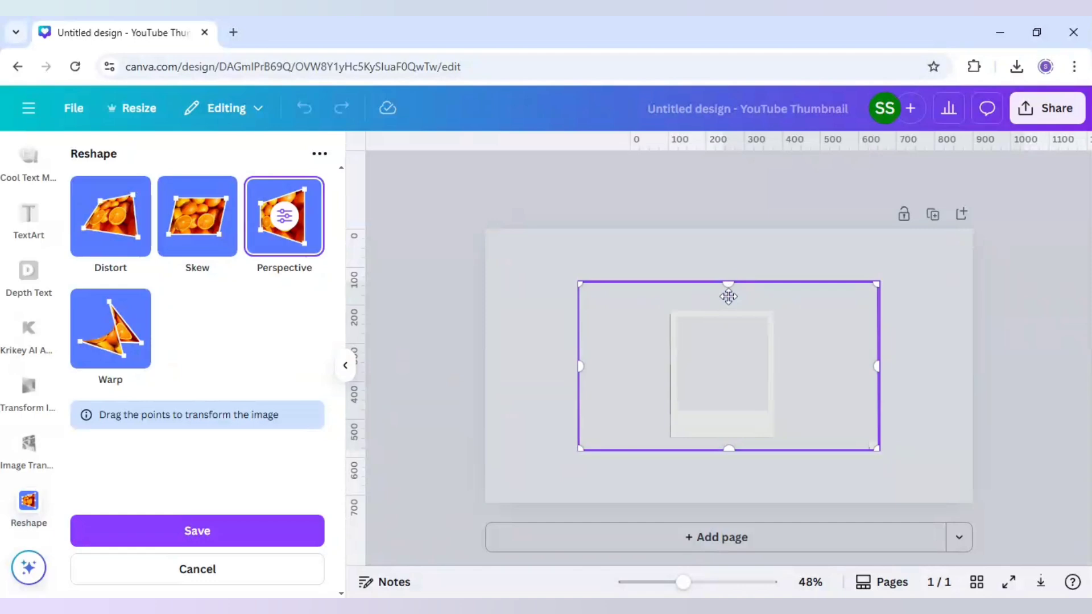
Drag the perspective corners so the left edge is shorter, then save the tilted frame.
left_click_drag(582, 288, 610, 300)
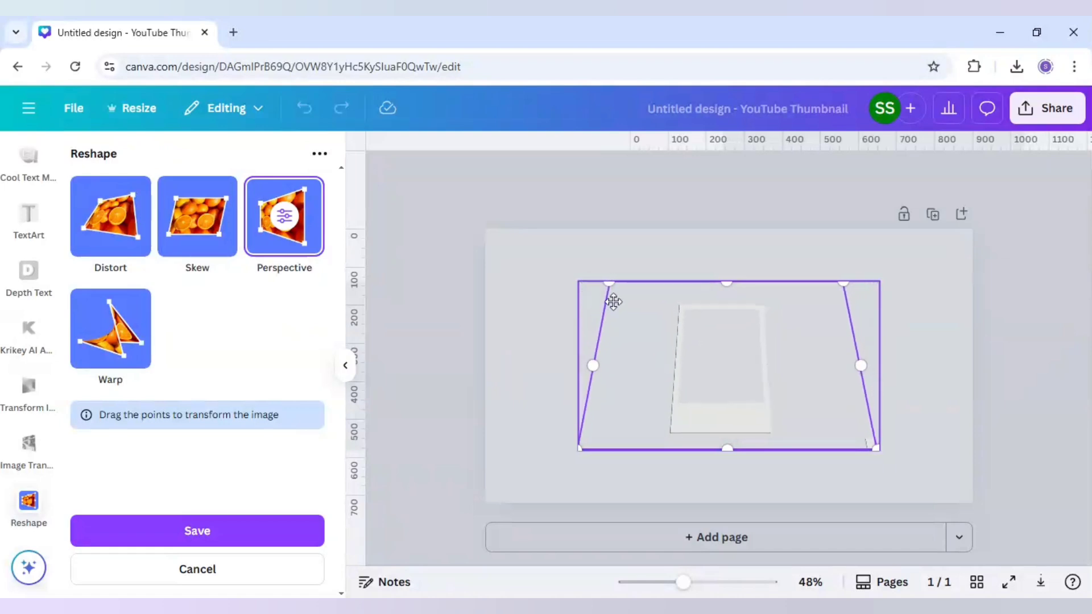
left_click_drag(582, 441, 614, 442)
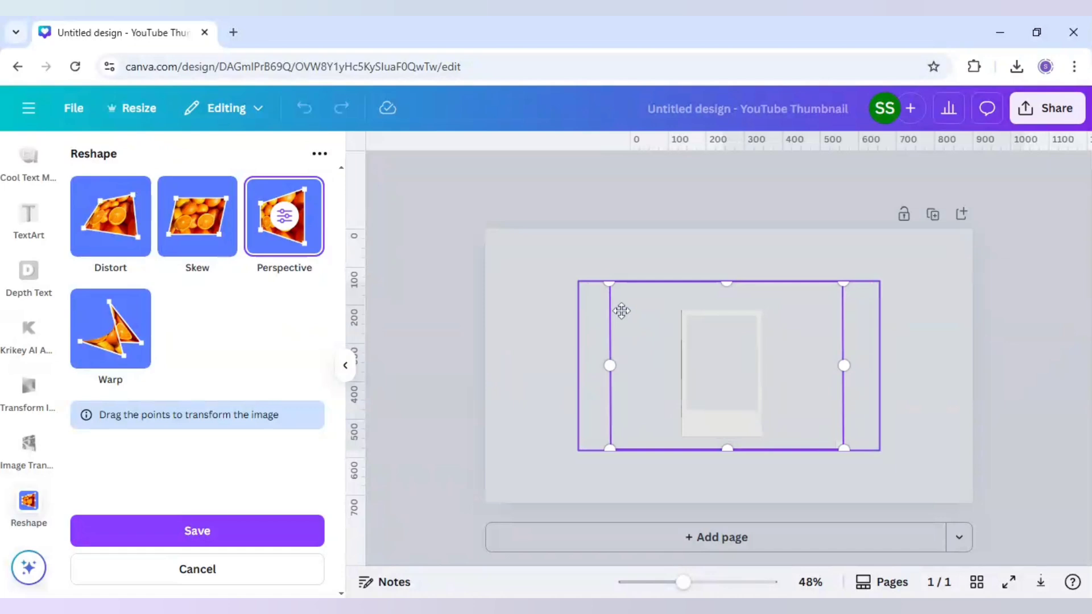
left_click_drag(612, 288, 644, 323)
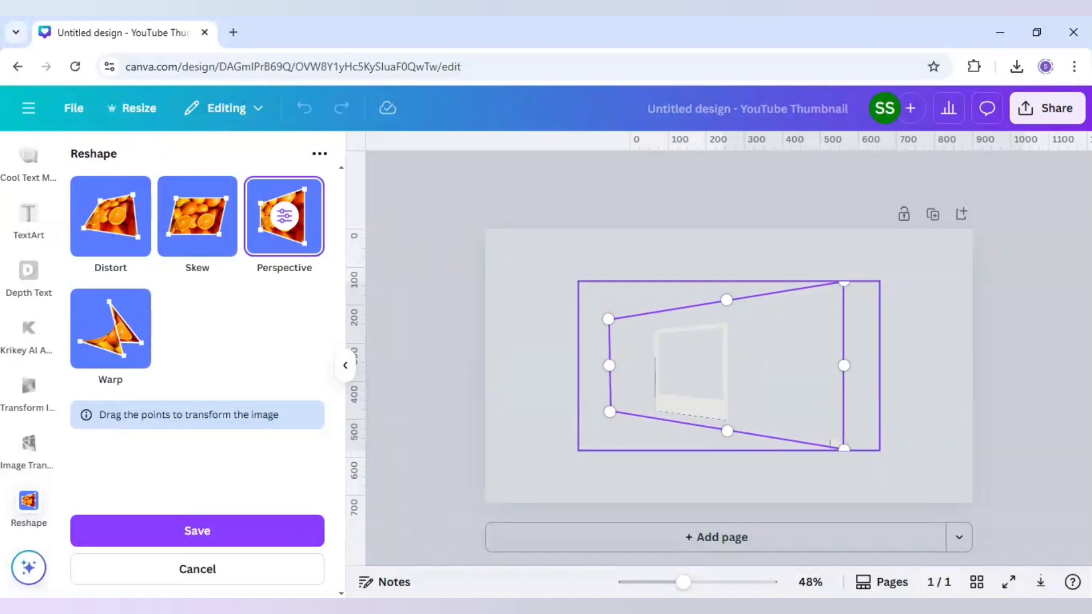
mouse_move(844, 283)
left_mouse_down()
mouse_move(869, 284)
mouse_move(837, 284)
left_mouse_up()
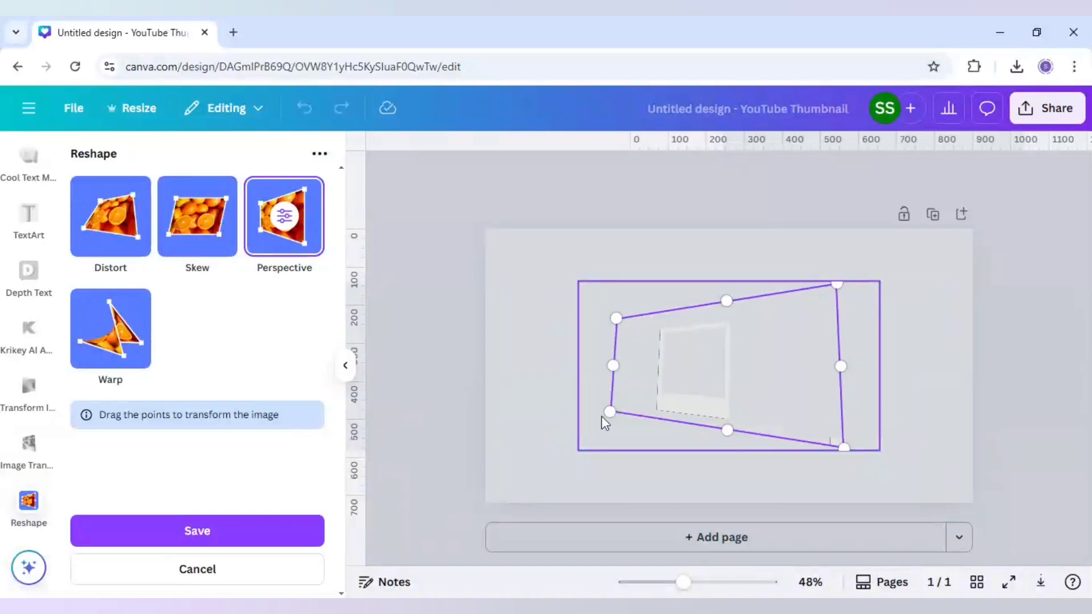
left_click_drag(610, 412, 619, 413)
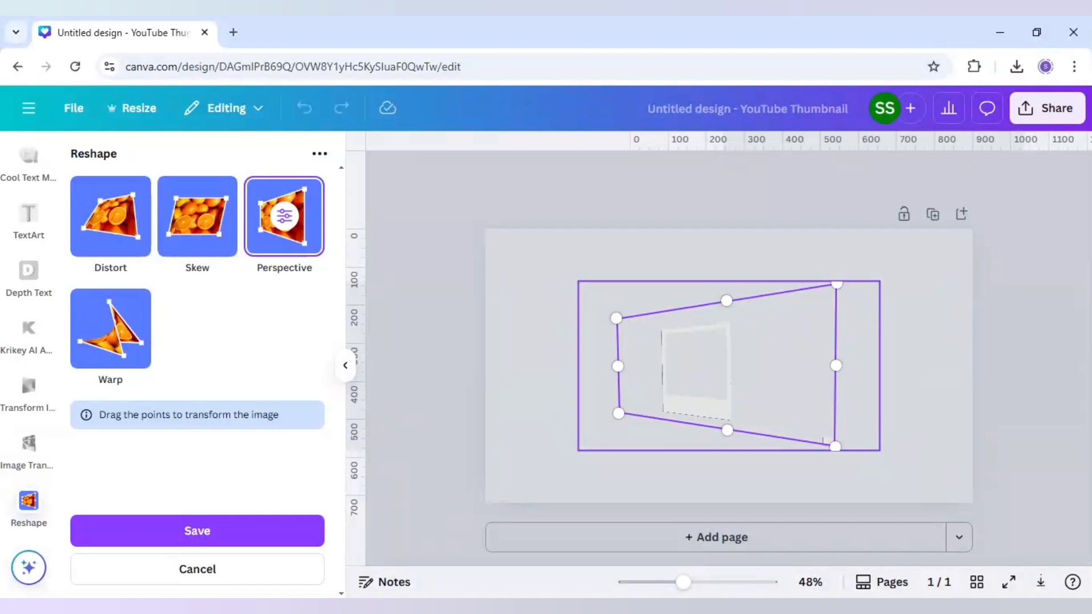
left_click_drag(836, 447, 838, 447)
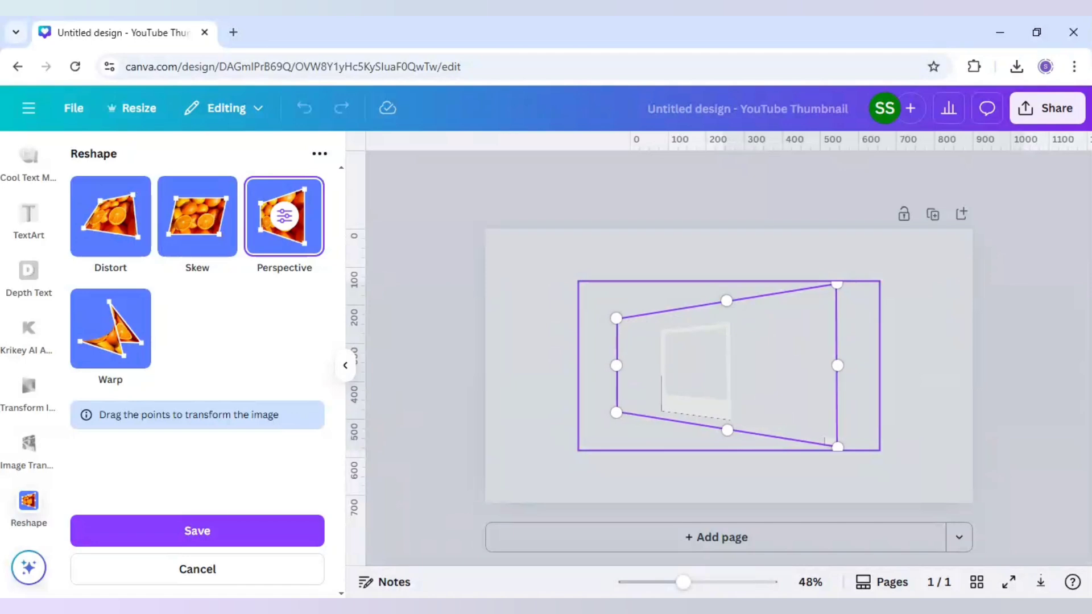
left_click(212, 536)
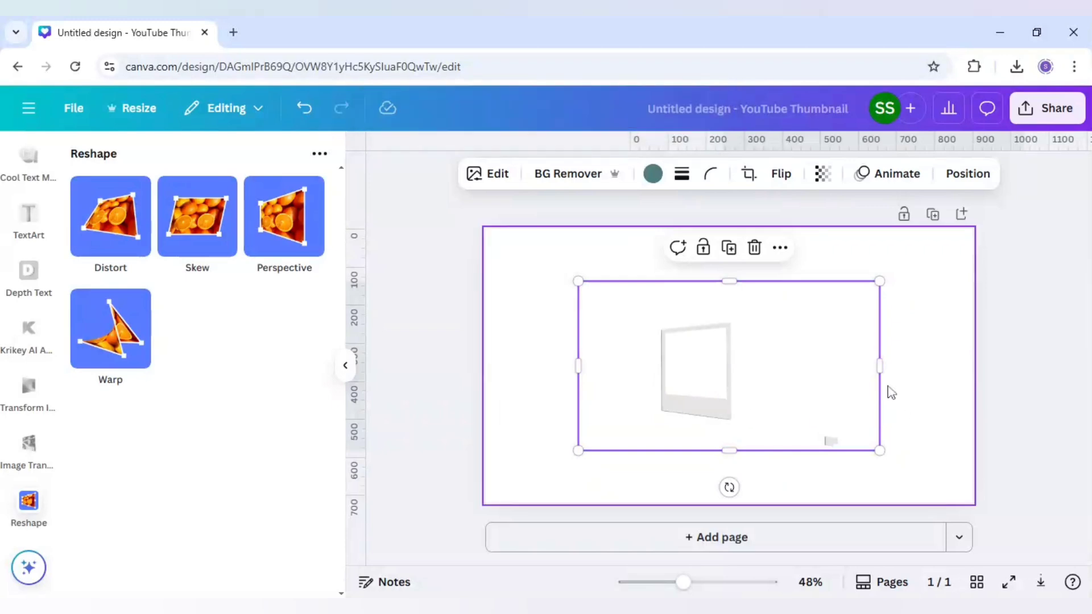
Resize the tilted frame from its sides and corners to about 591 by 601.
left_click_drag(880, 366, 764, 379)
left_click_drag(578, 373, 629, 372)
left_click_drag(765, 450, 860, 541)
left_click_drag(800, 421, 819, 392)
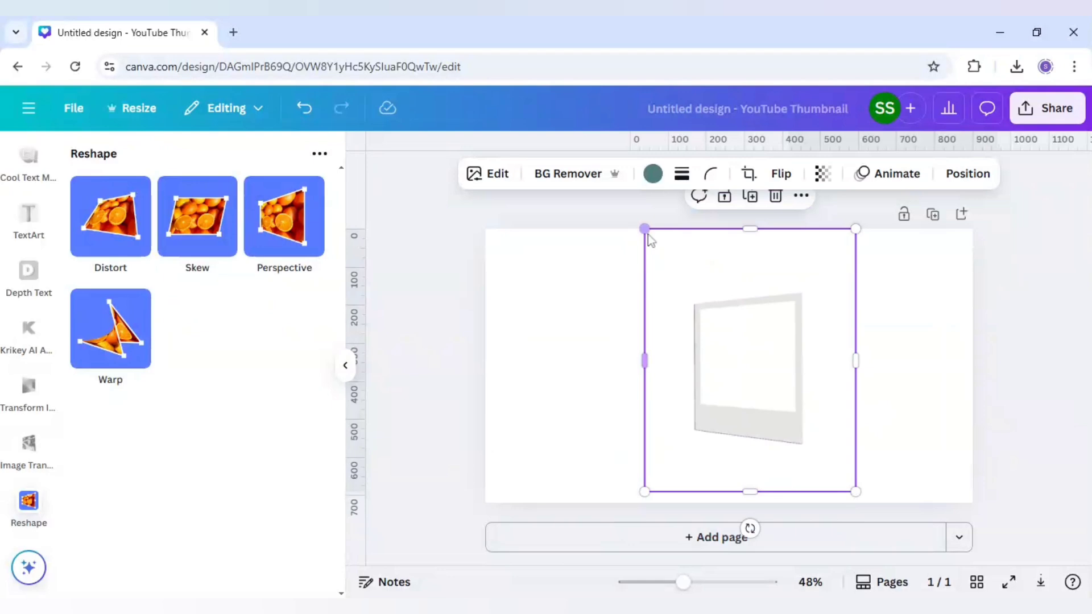
mouse_move(649, 234)
left_mouse_down()
mouse_move(675, 266)
mouse_move(644, 229)
left_mouse_up()
left_click_drag(745, 227, 748, 264)
left_click_drag(643, 265, 623, 253)
Shrink the frame to 555 by 564 and settle it just right of the page centre.
left_click_drag(768, 414, 778, 431)
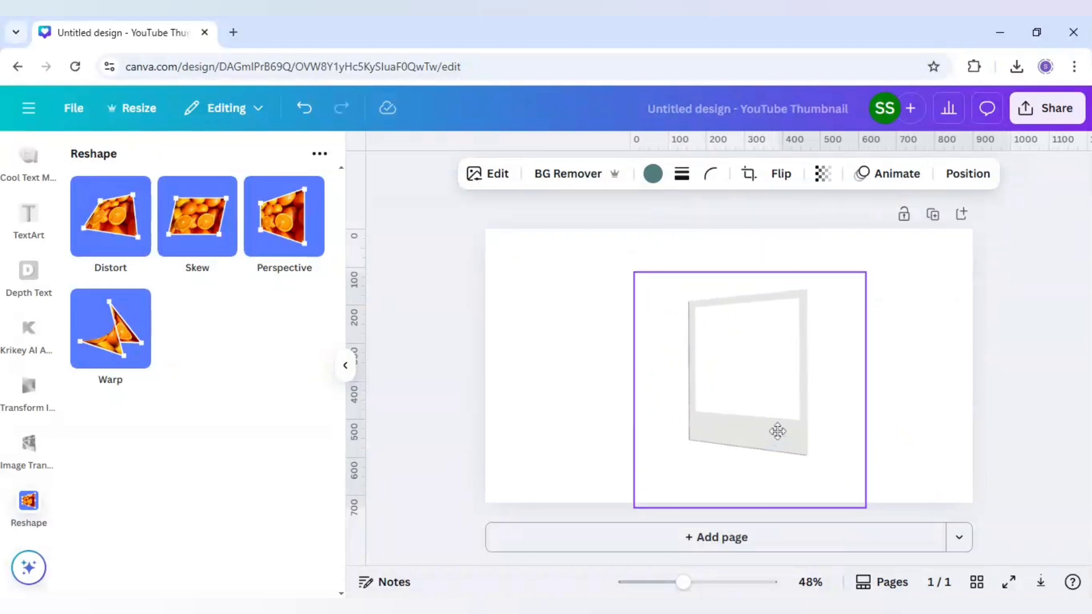
left_click_drag(864, 506, 898, 540)
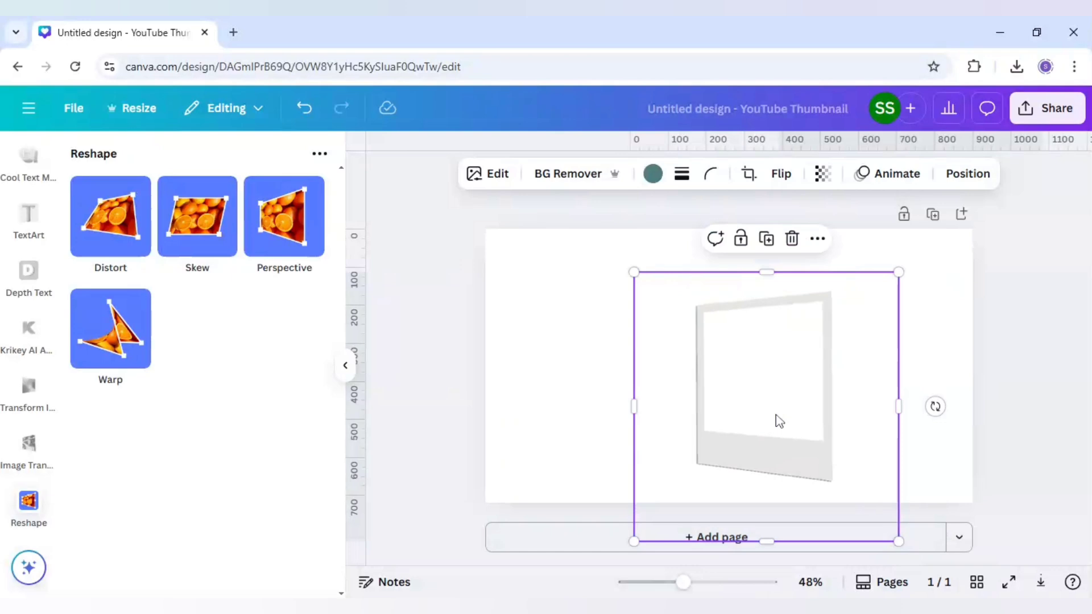
left_click_drag(779, 421, 769, 397)
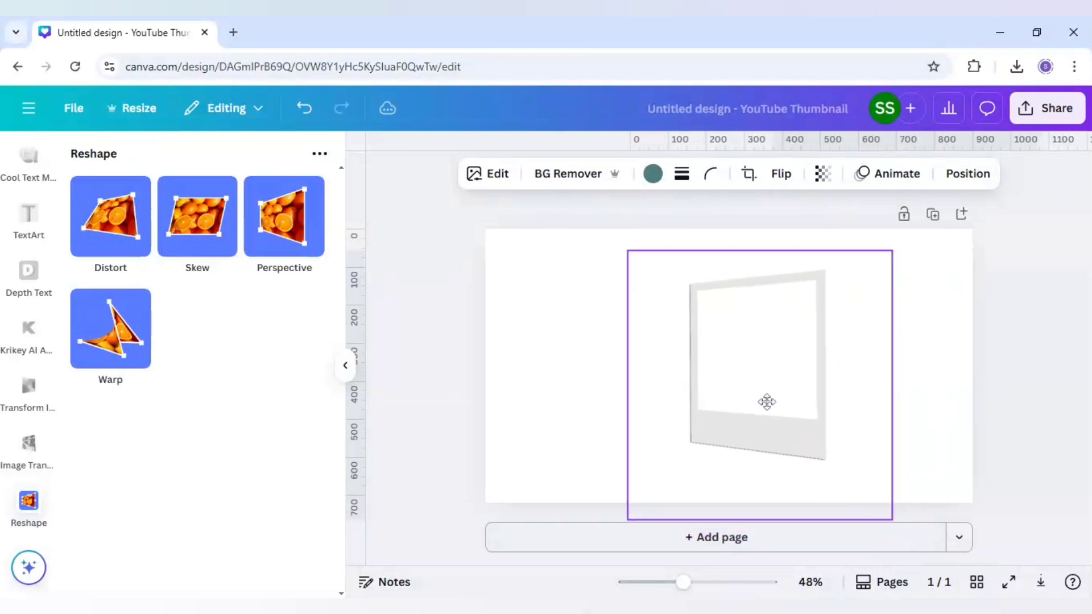
left_click_drag(766, 402, 765, 404)
left_click(1005, 421)
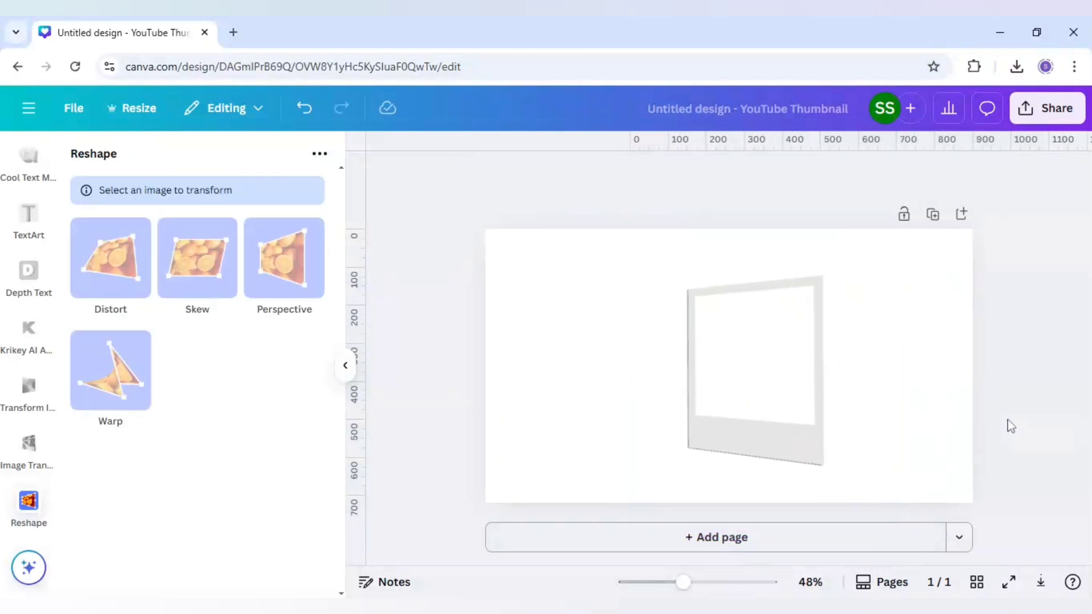
scroll(43, 301, "down", 5)
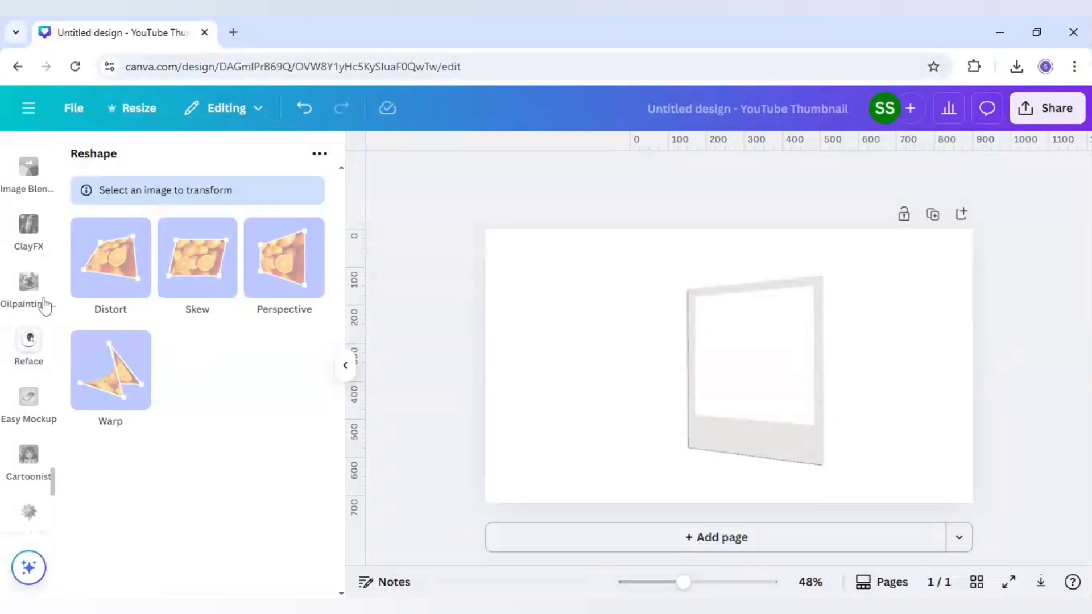
scroll(45, 305, "down", 10)
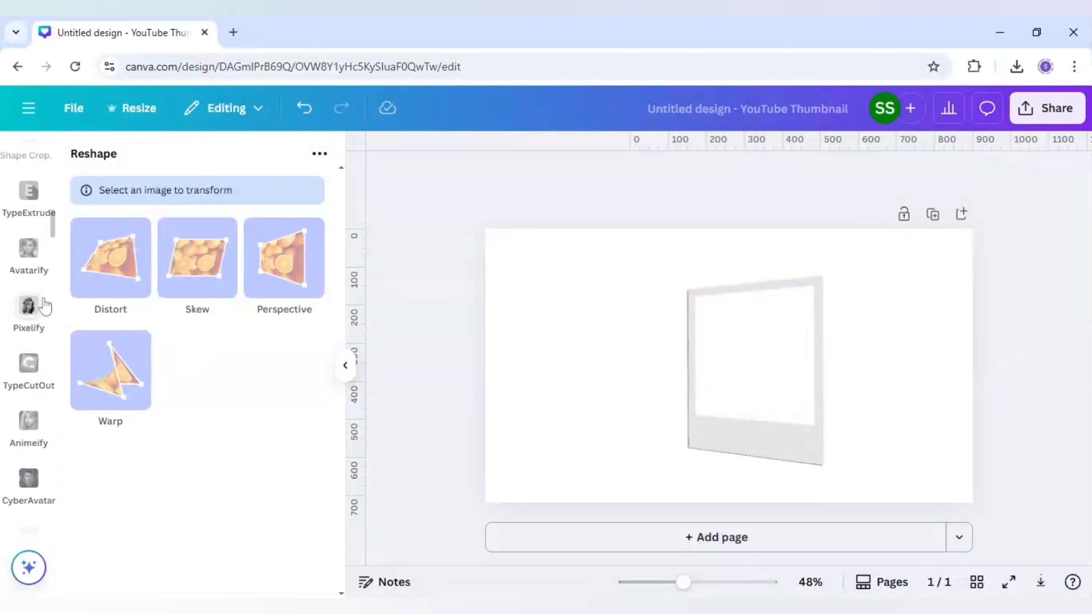
scroll(45, 305, "up", 15)
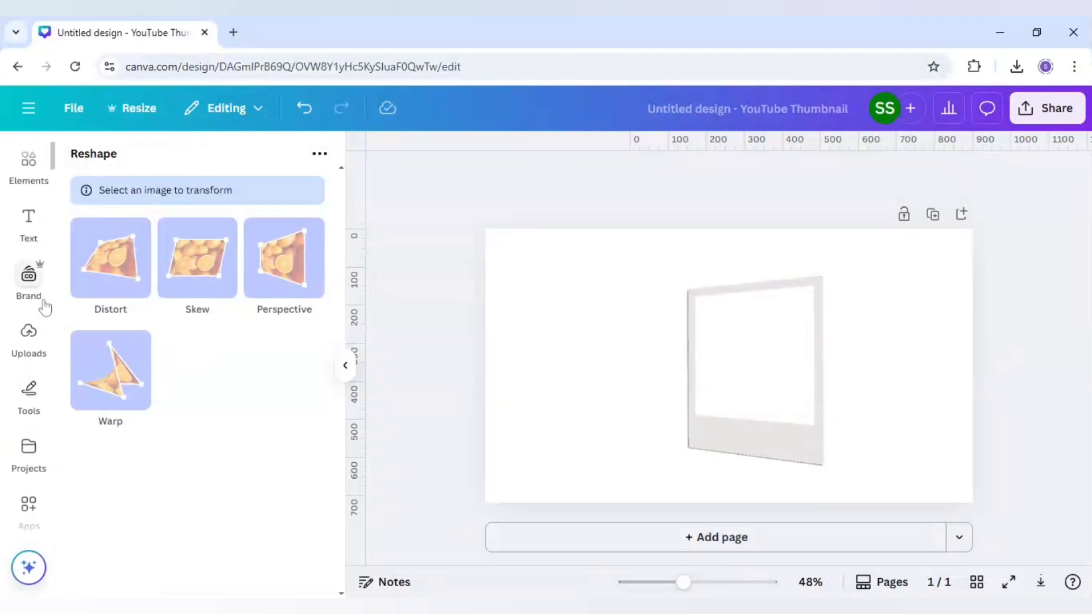
Add the chef photo from recent items and mirror it horizontally.
left_click(39, 182)
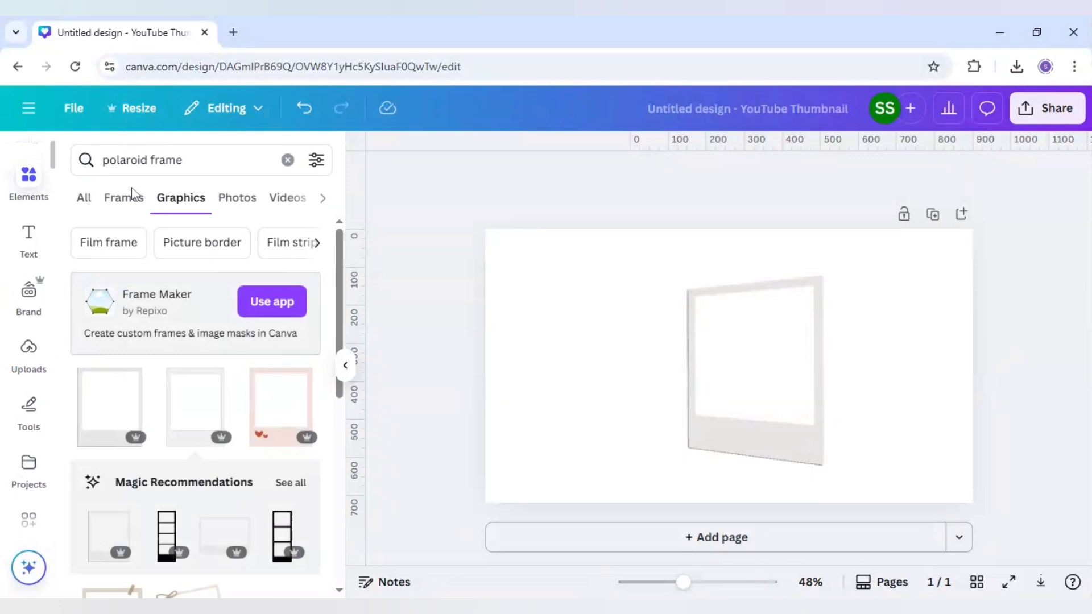
left_click(288, 160)
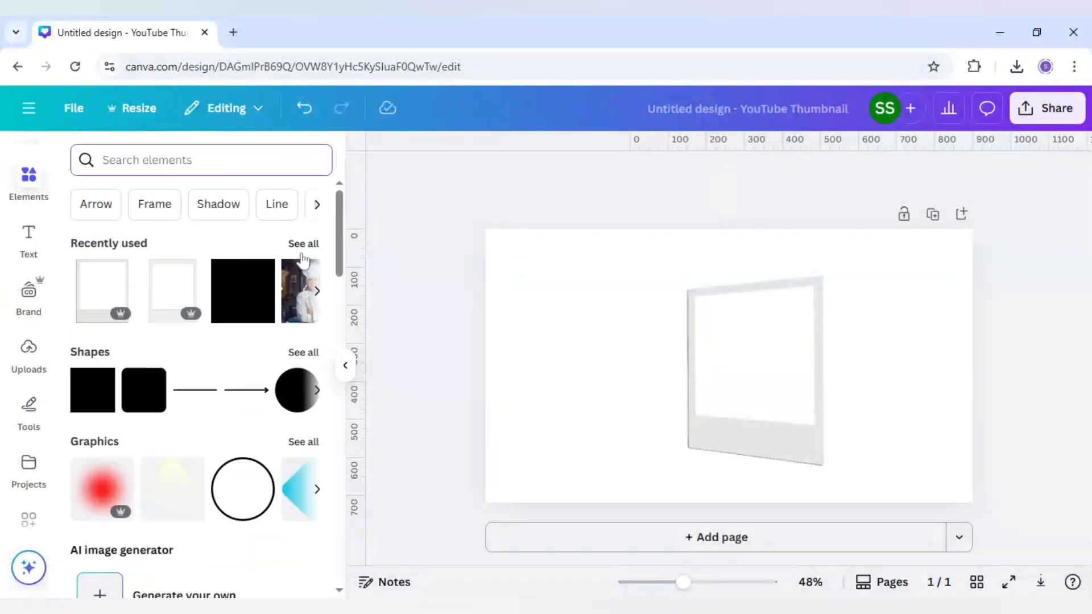
left_click(316, 295)
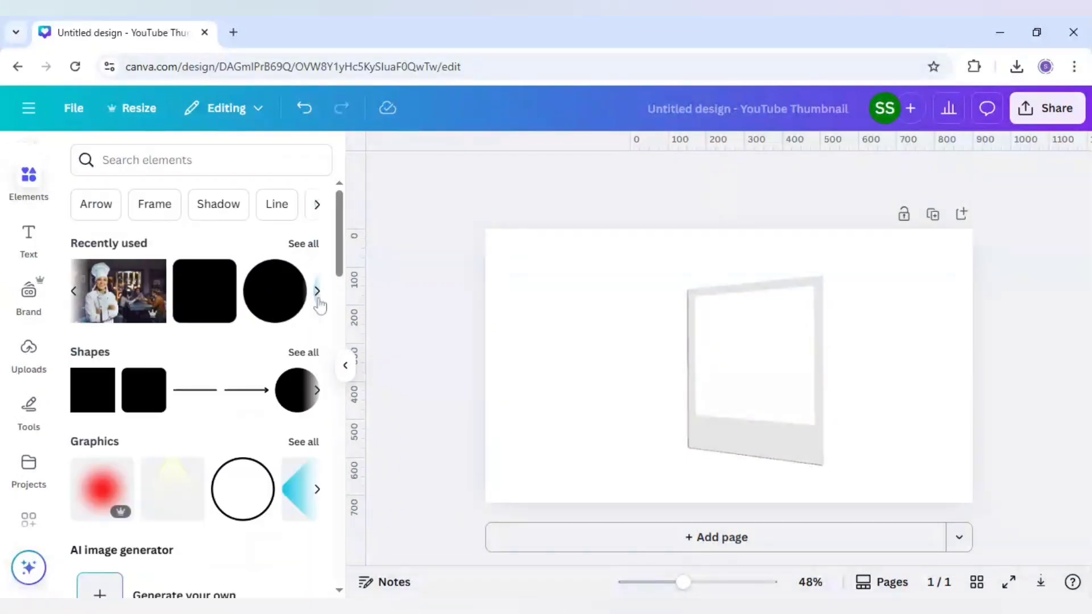
left_click(122, 301)
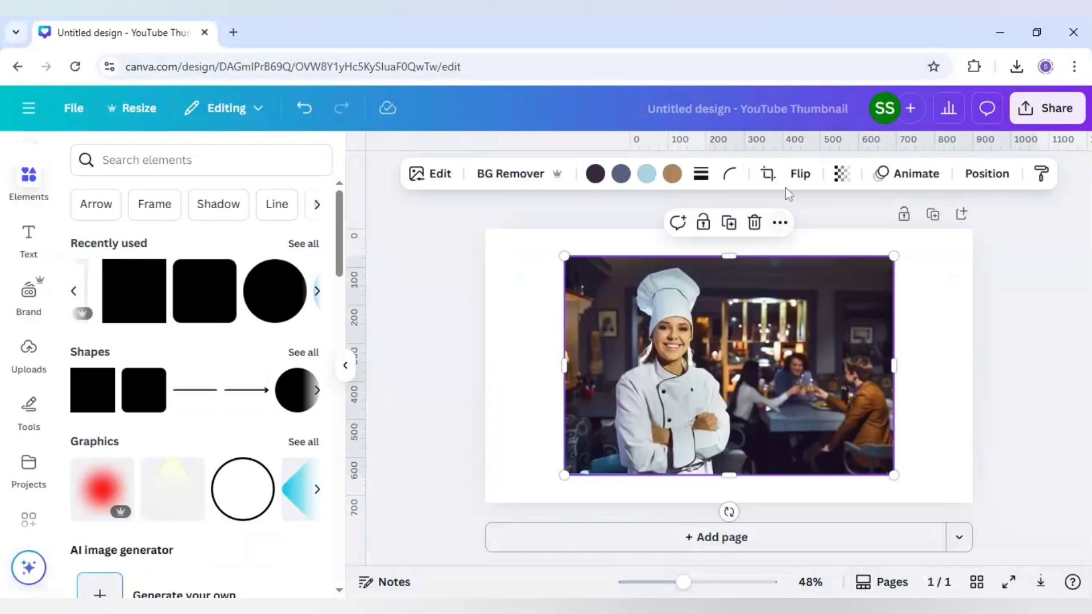
left_click(799, 175)
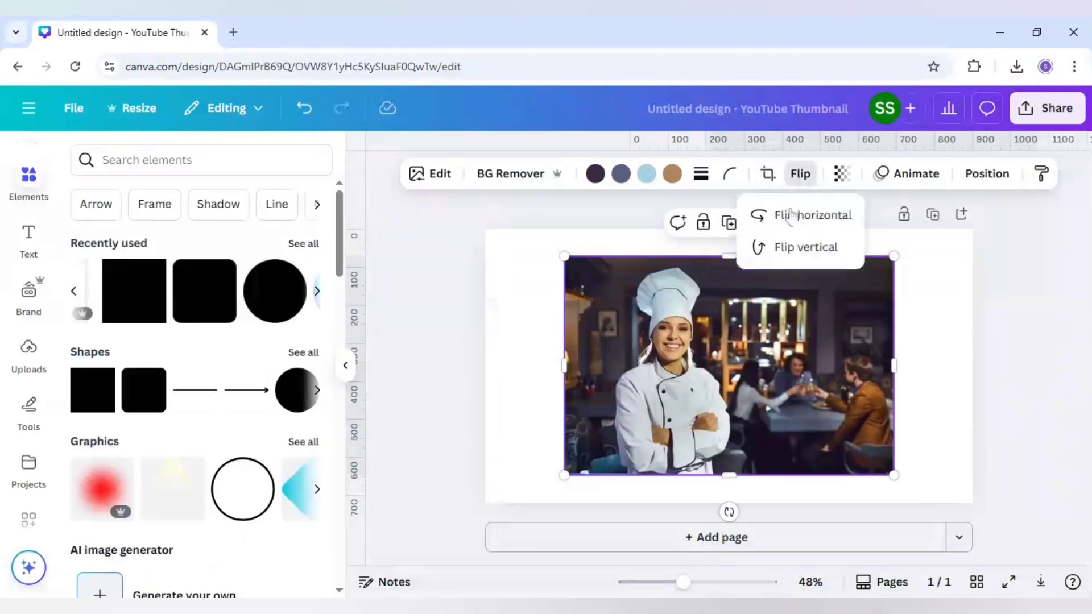
left_click(792, 215)
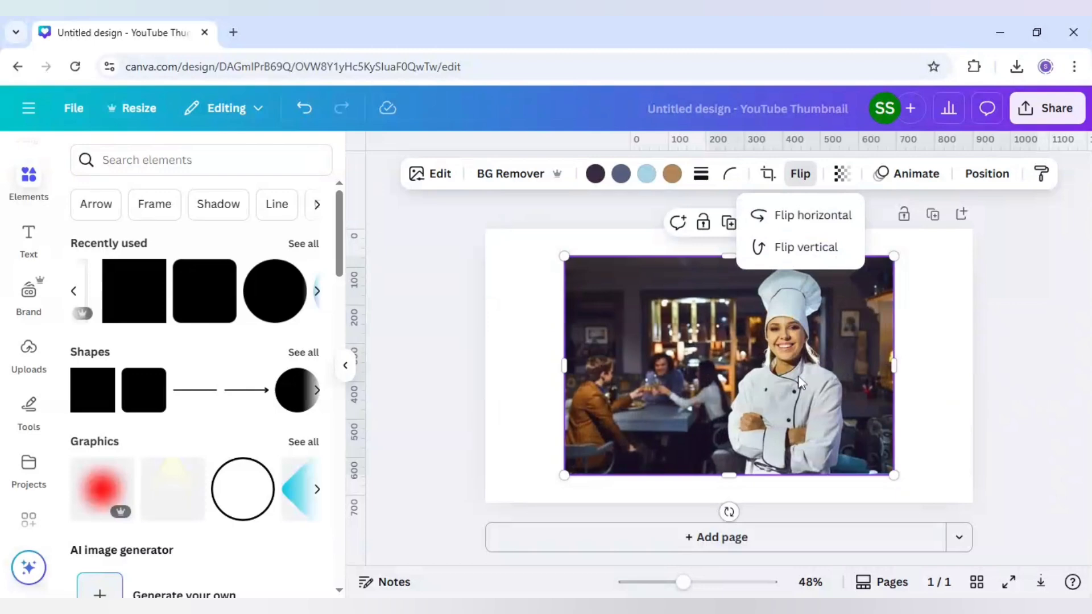
left_click_drag(801, 381, 742, 364)
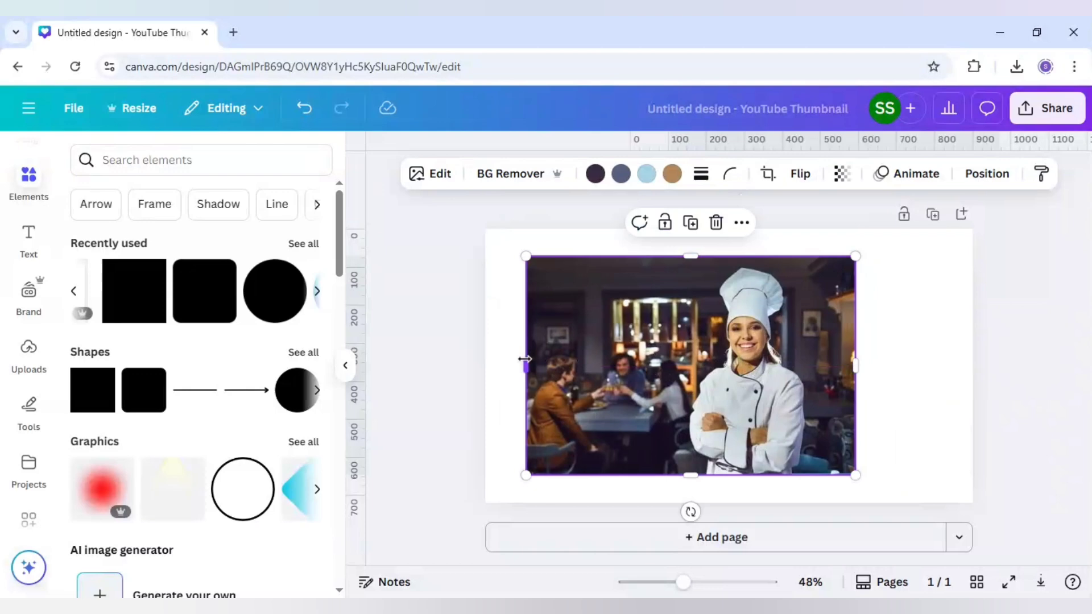
Crop the chef photo to fit the frame at about 332 by 513, and place a duplicate beside it.
left_click_drag(524, 366, 675, 379)
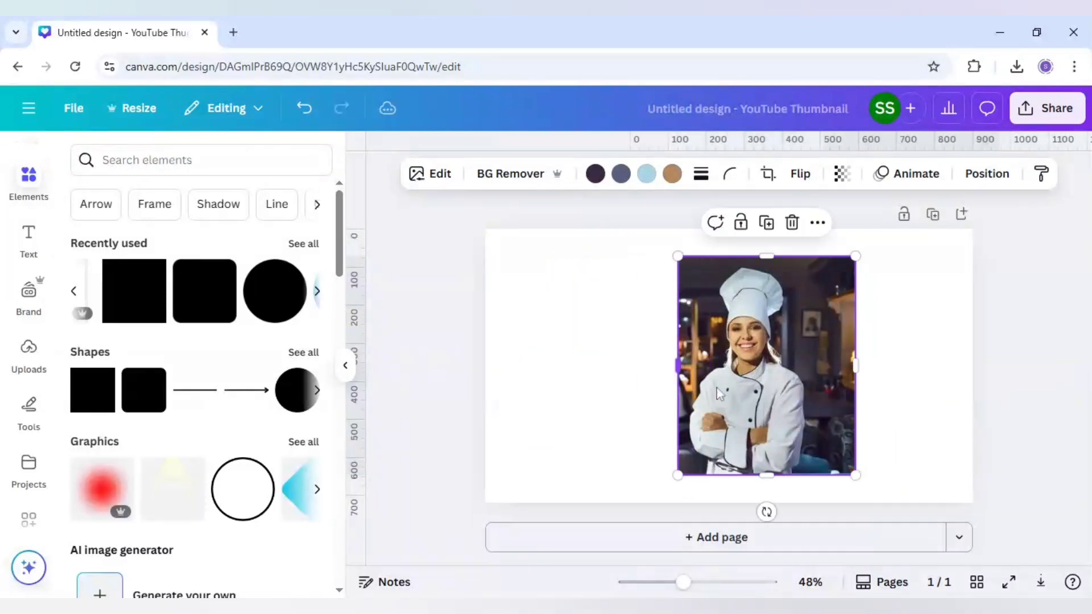
mouse_move(814, 378)
left_mouse_down()
mouse_move(814, 361)
mouse_move(826, 365)
mouse_move(828, 391)
left_mouse_up()
left_click_drag(844, 237, 824, 241)
left_click_drag(762, 352, 773, 358)
left_click_drag(834, 342, 814, 341)
mouse_move(681, 342)
left_mouse_down()
mouse_move(701, 345)
mouse_move(684, 344)
left_mouse_up()
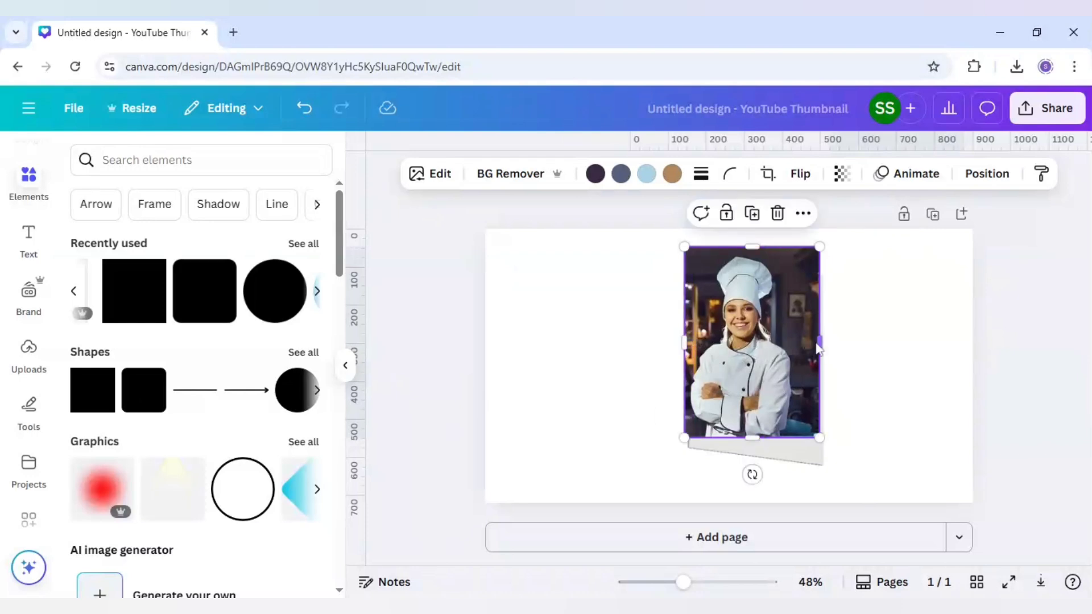
left_click_drag(813, 341, 763, 352)
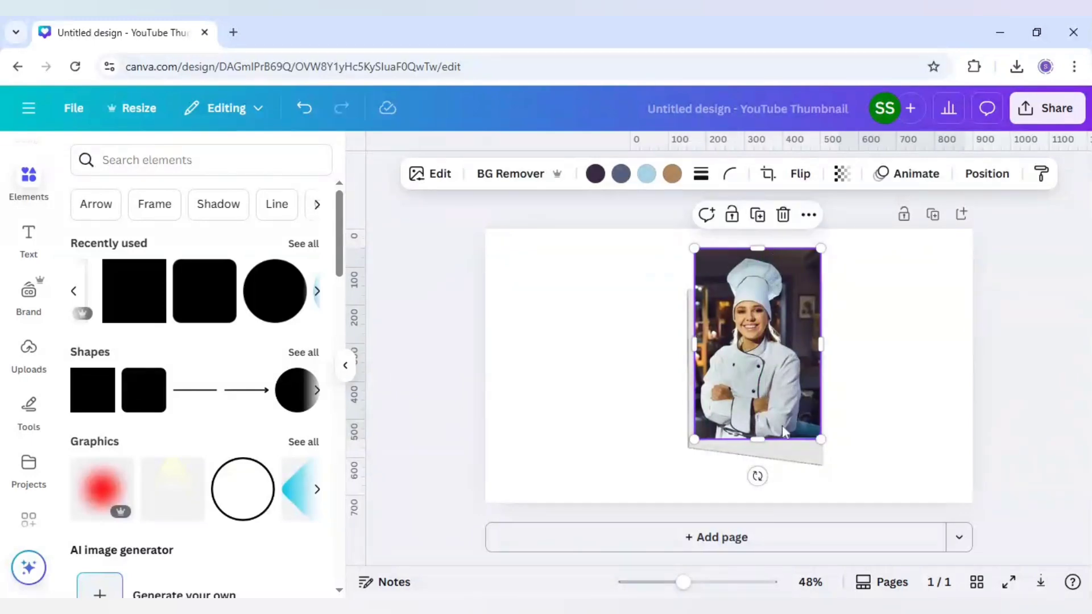
left_click_drag(759, 441, 759, 446)
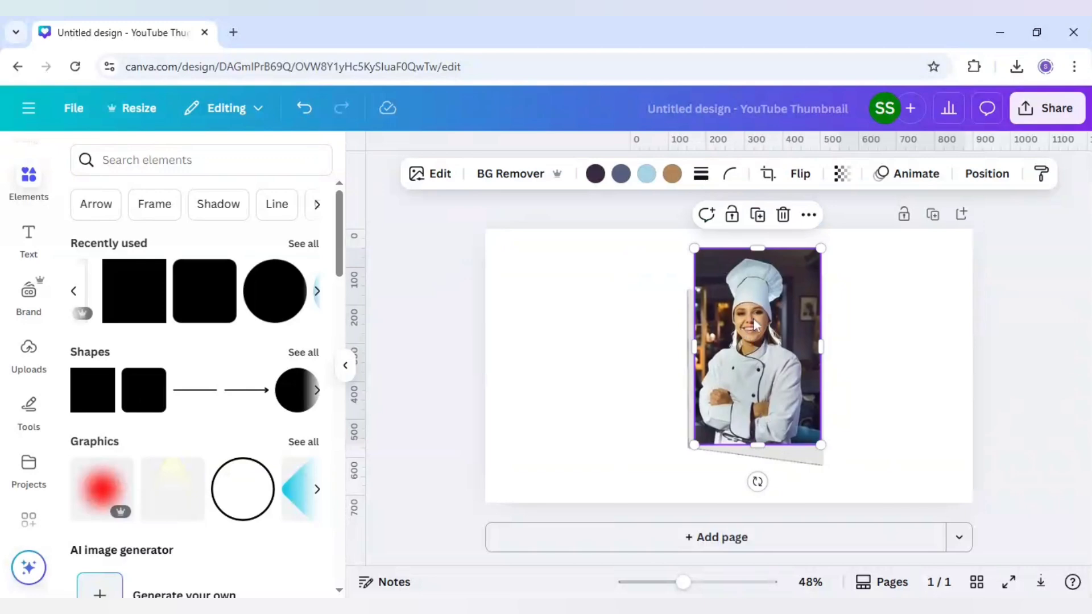
left_click(756, 215)
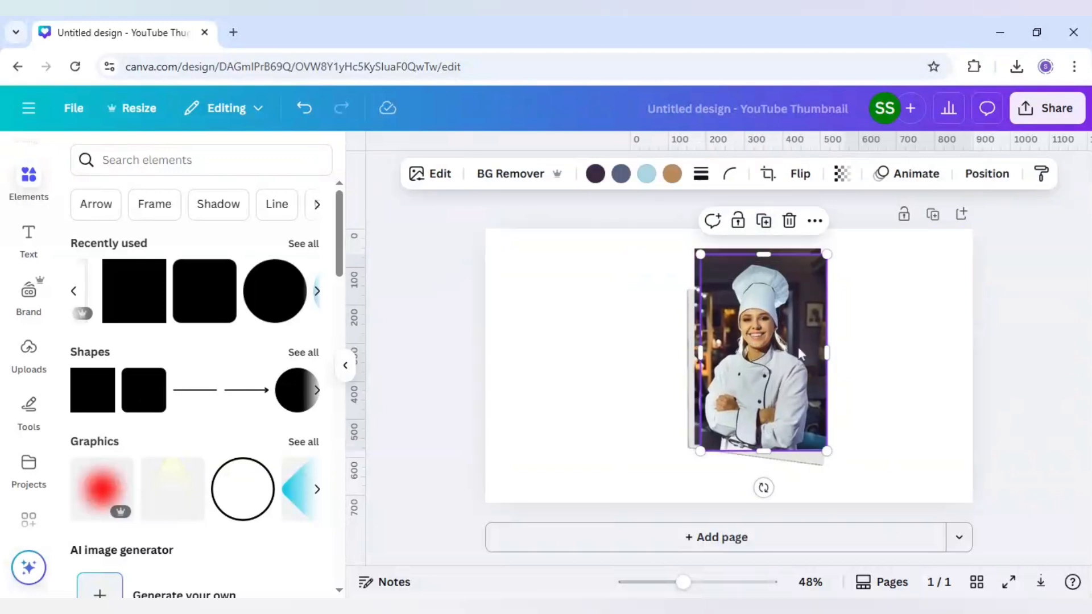
left_click_drag(799, 354, 903, 353)
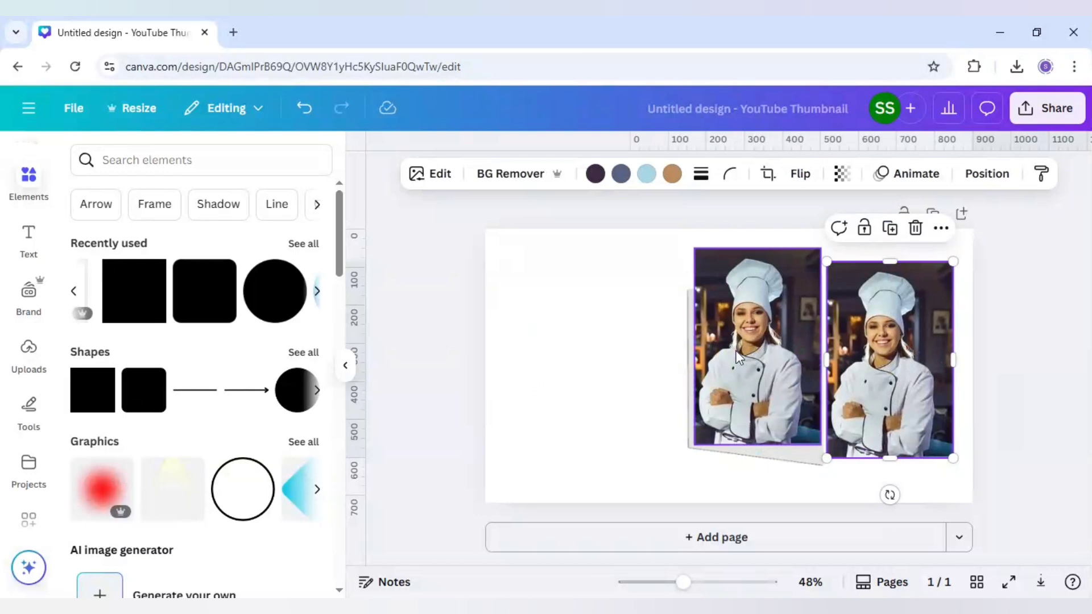
Send the original chef photo one layer backward, behind the polaroid frame.
left_click(738, 357)
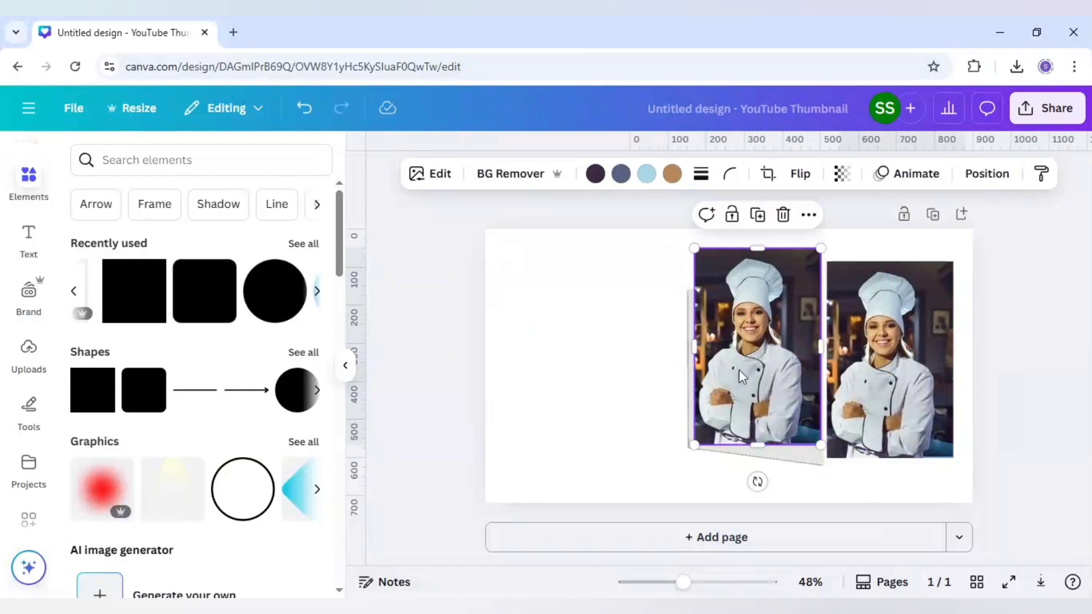
right_click(731, 352)
mouse_move(778, 296)
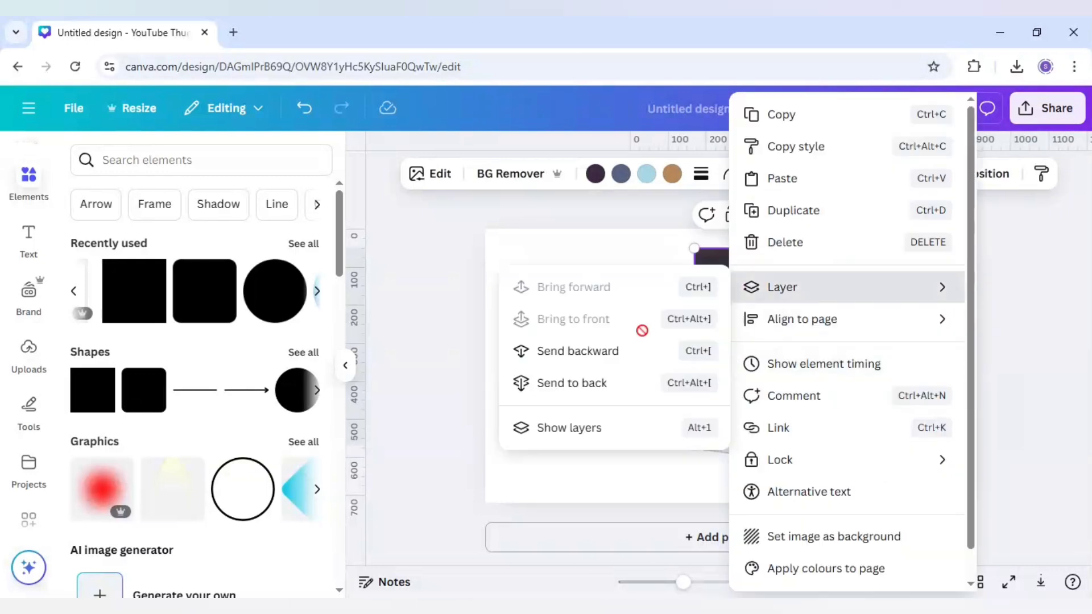
left_click(614, 355)
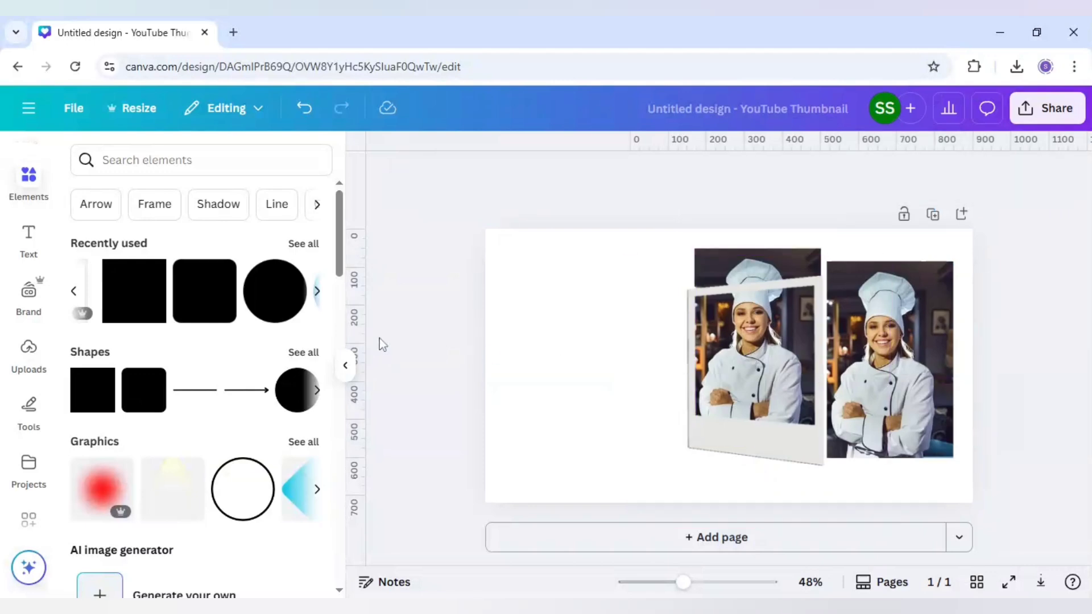
Add a square, rotate it to -6°, and move it over the photo's top above the frame.
left_click(87, 402)
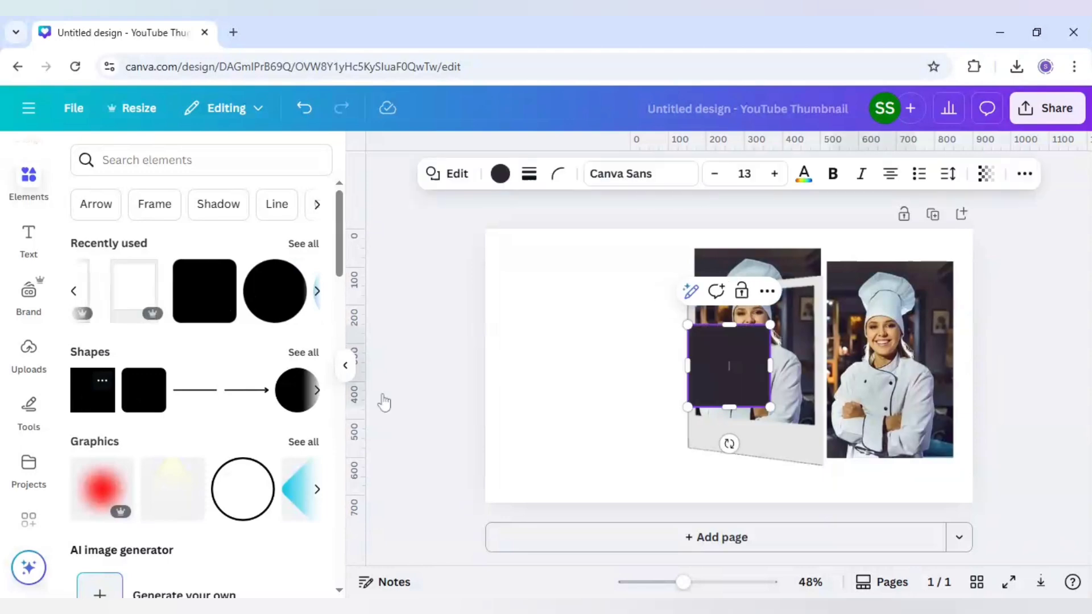
left_click(604, 436)
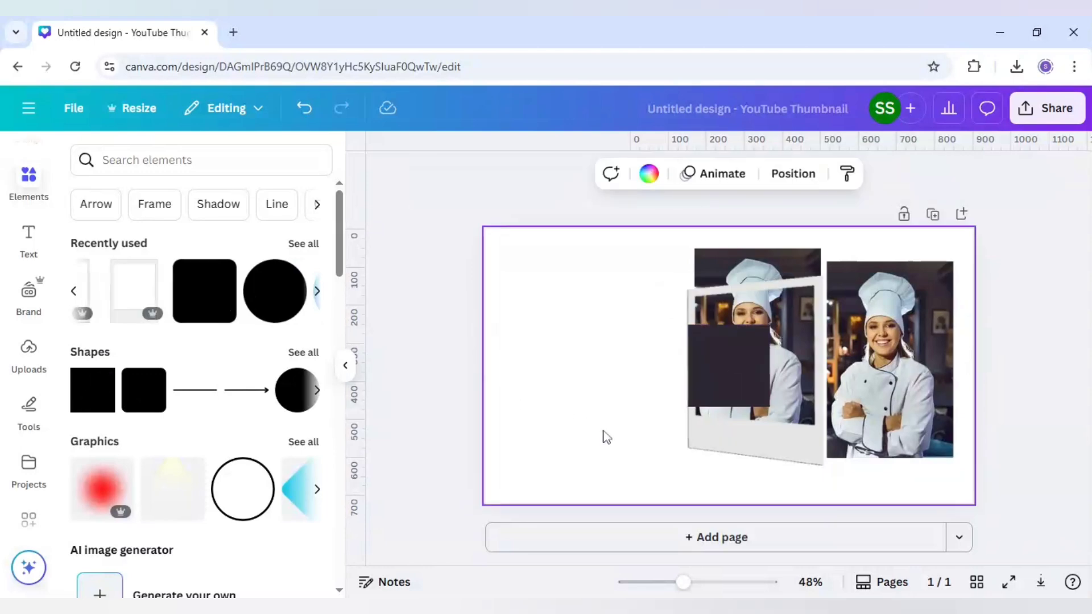
left_click(728, 399)
left_click_drag(732, 445, 744, 451)
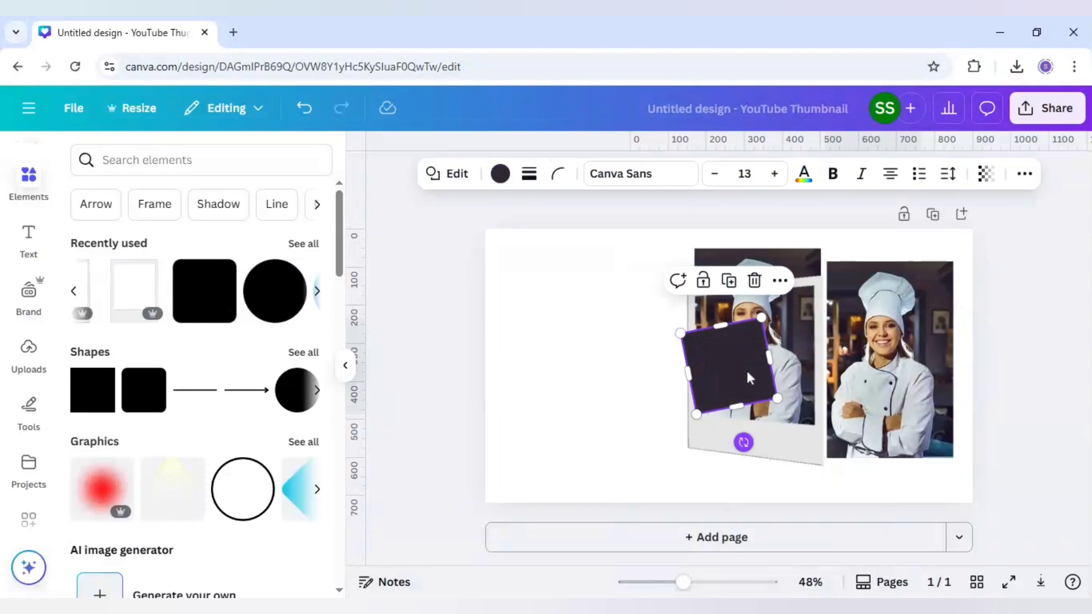
left_click_drag(748, 377, 727, 245)
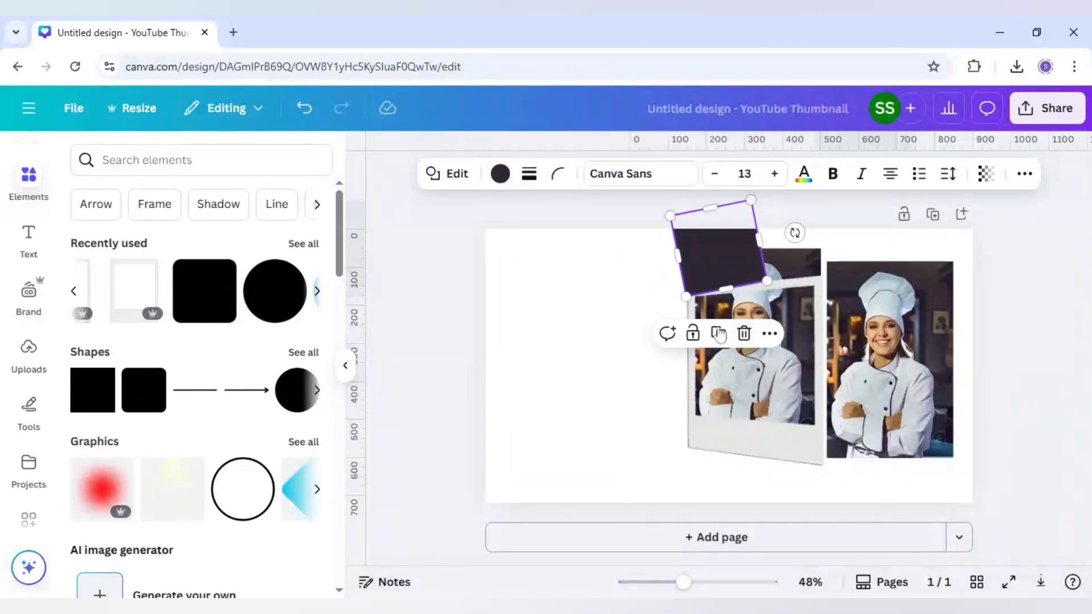
left_click_drag(794, 234, 830, 236)
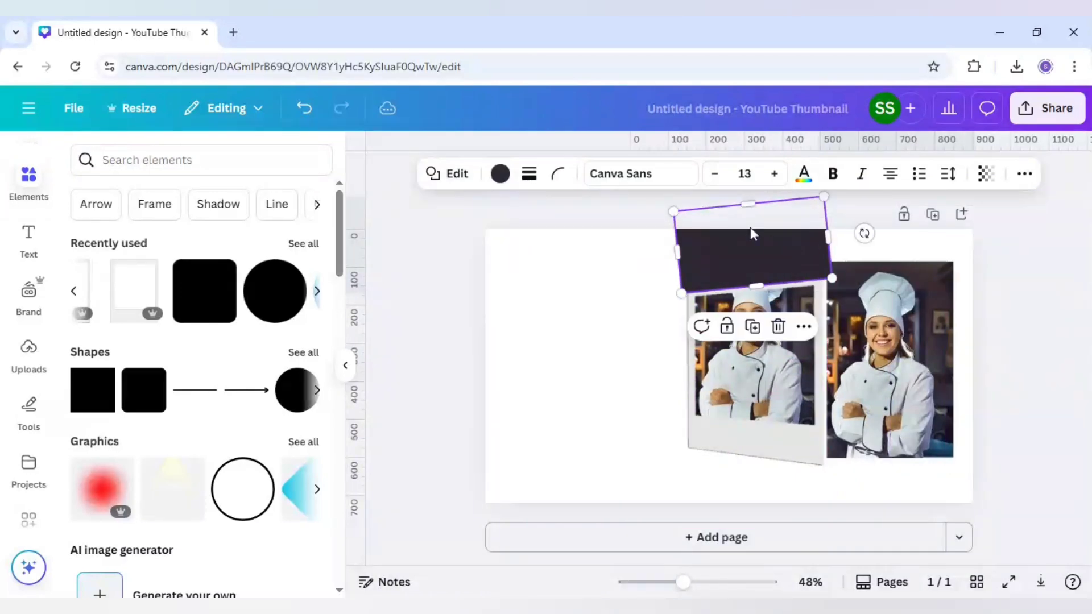
Colour the square white and send it one layer backward.
left_click(500, 174)
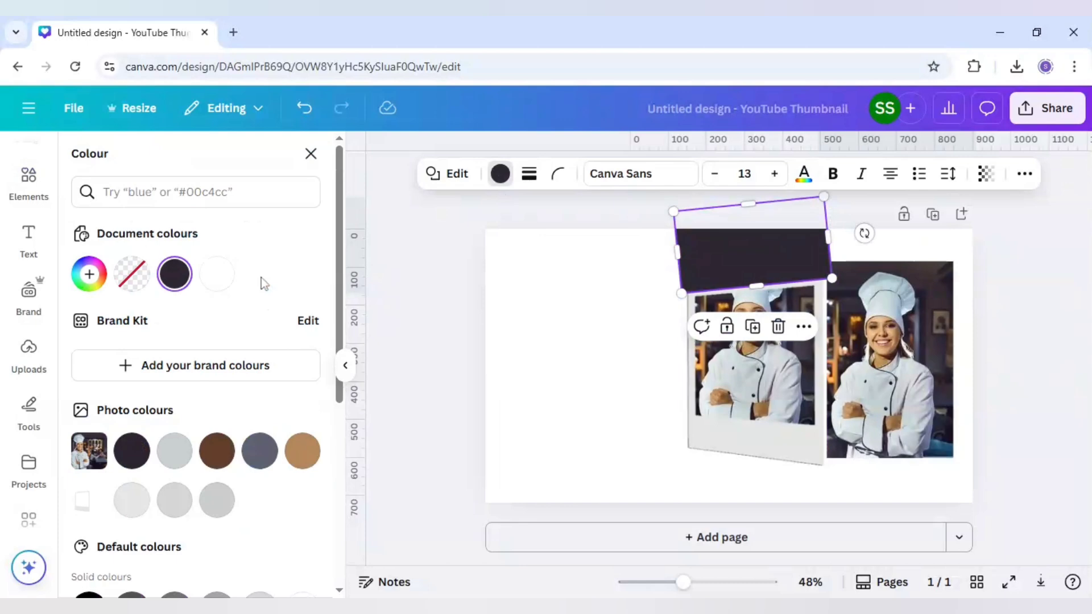
left_click(217, 274)
left_click(420, 361)
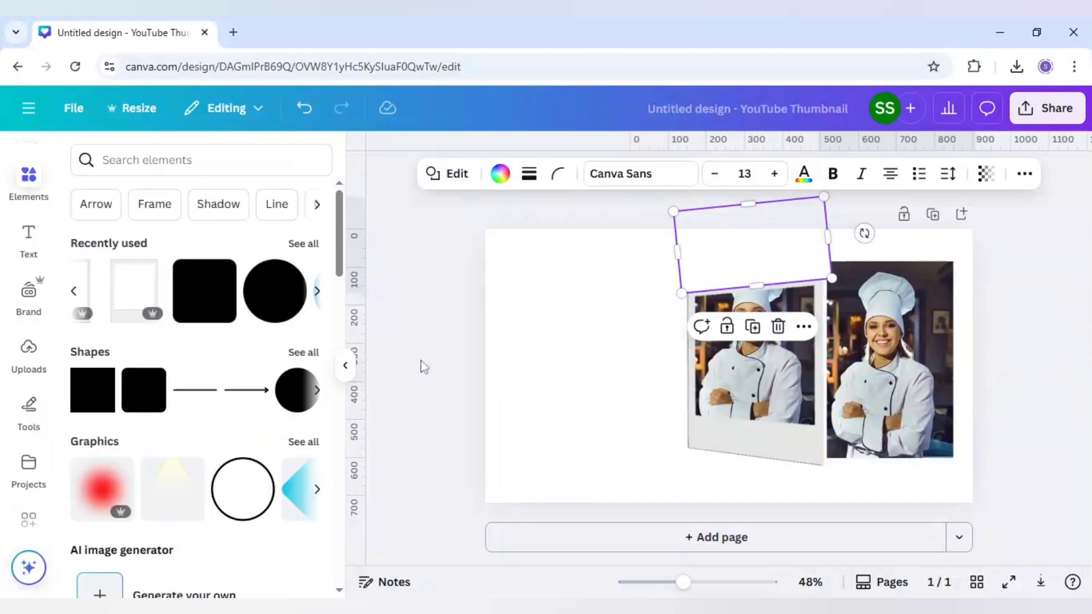
right_click(738, 268)
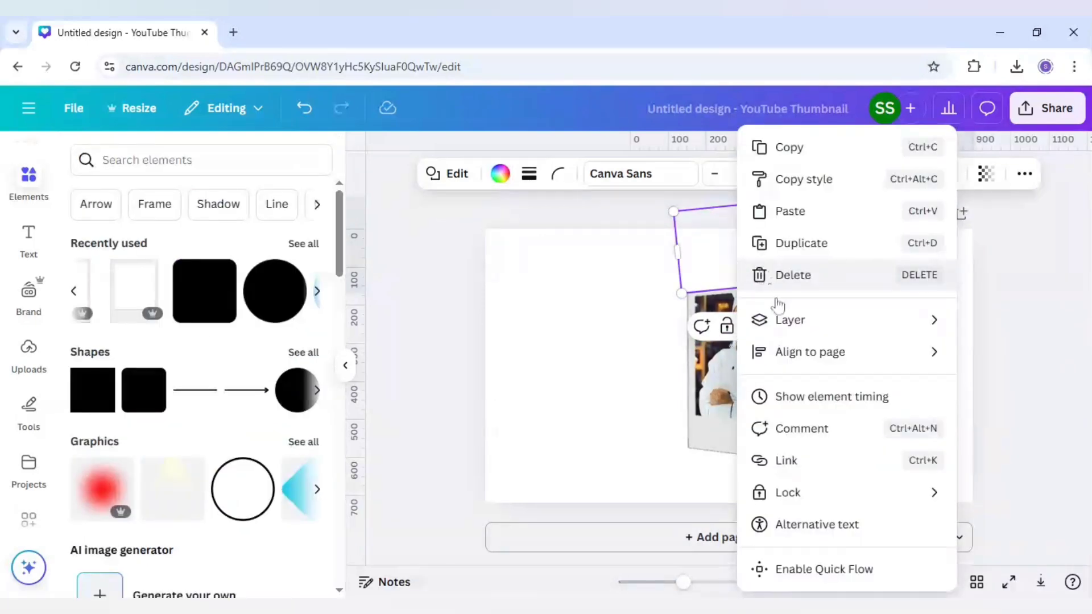
mouse_move(788, 321)
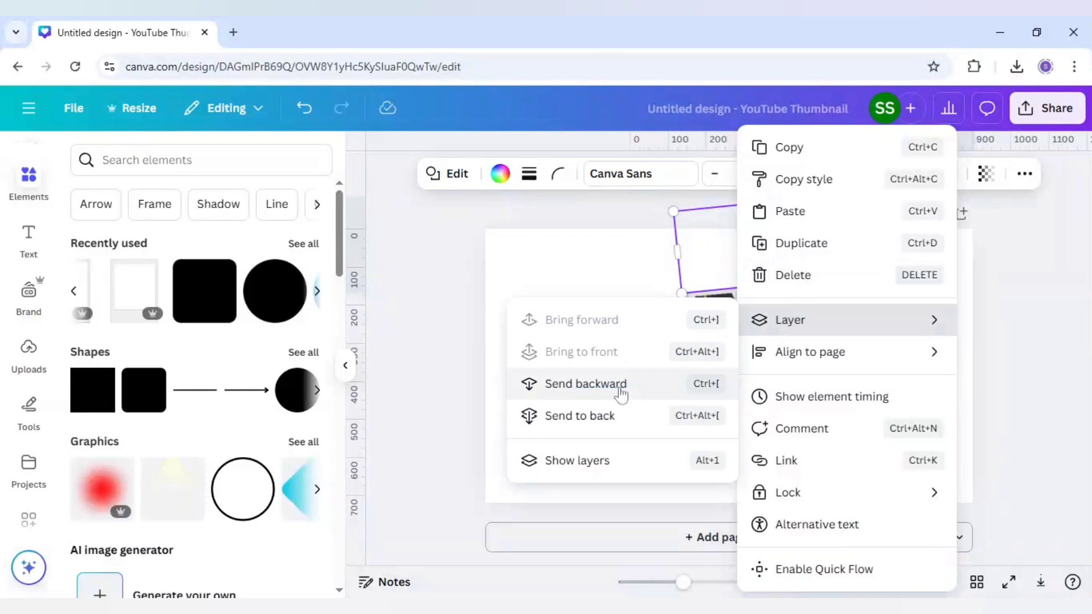
left_click(626, 382)
left_click(437, 350)
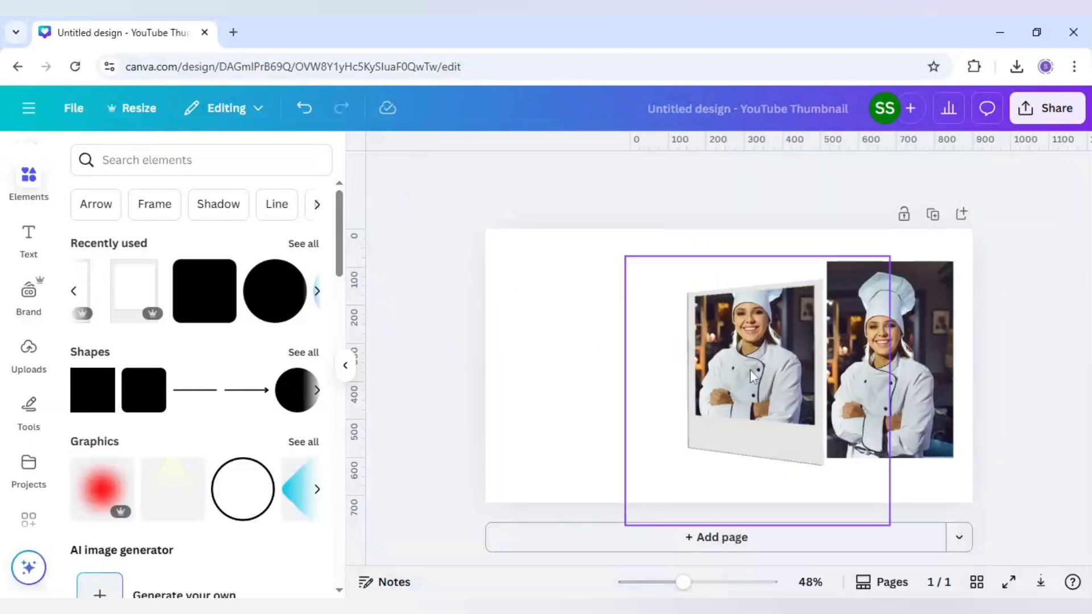
Remove the background from the copied chef photo, overlay it on the framed photo, and trim its bottom to 420 height.
left_click(927, 388)
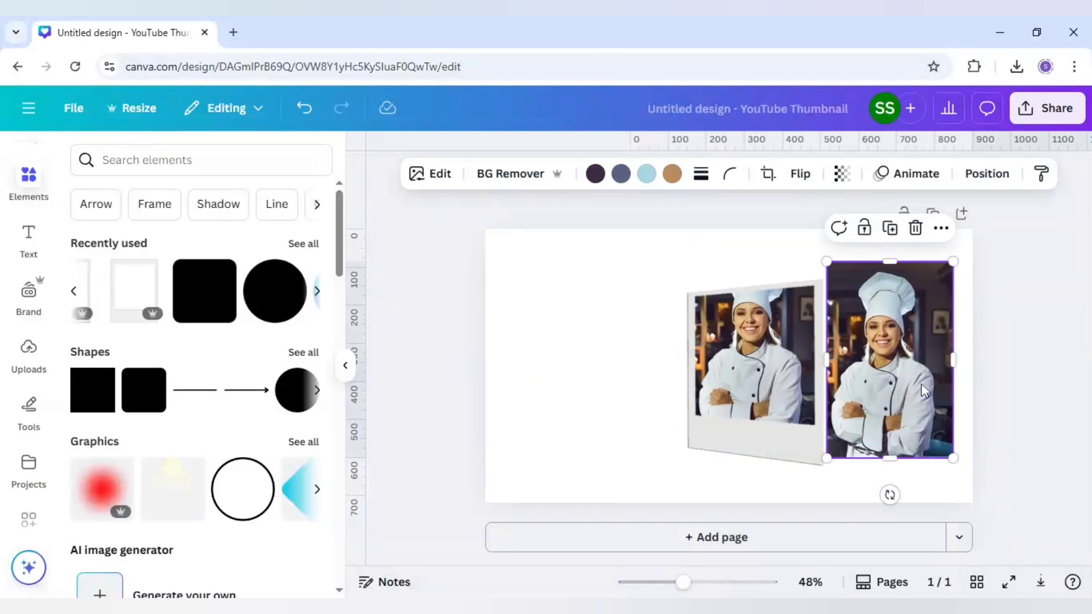
left_click(513, 177)
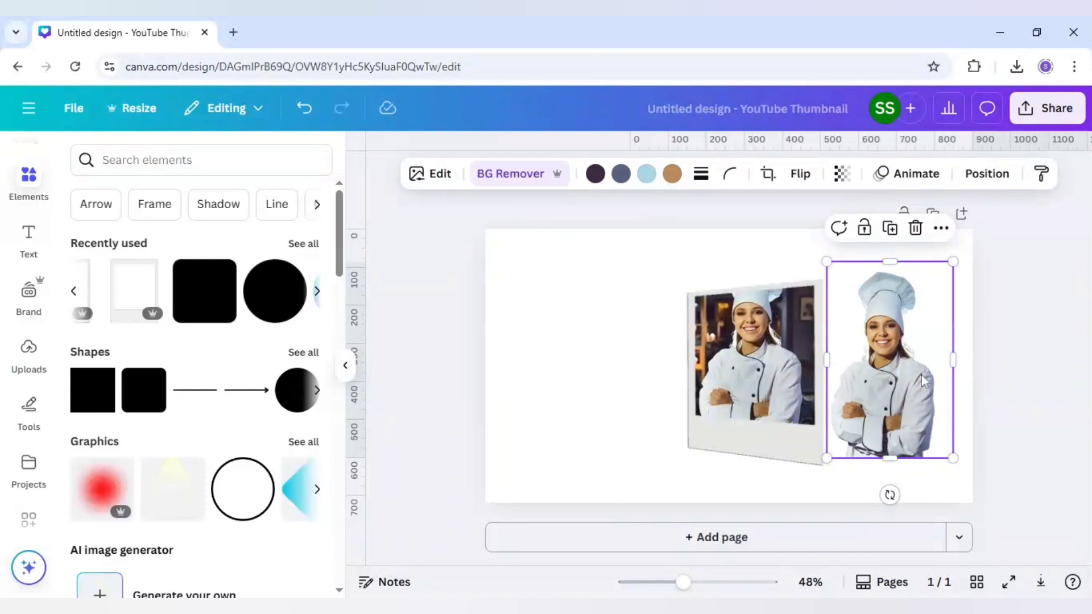
left_click_drag(908, 388, 775, 359)
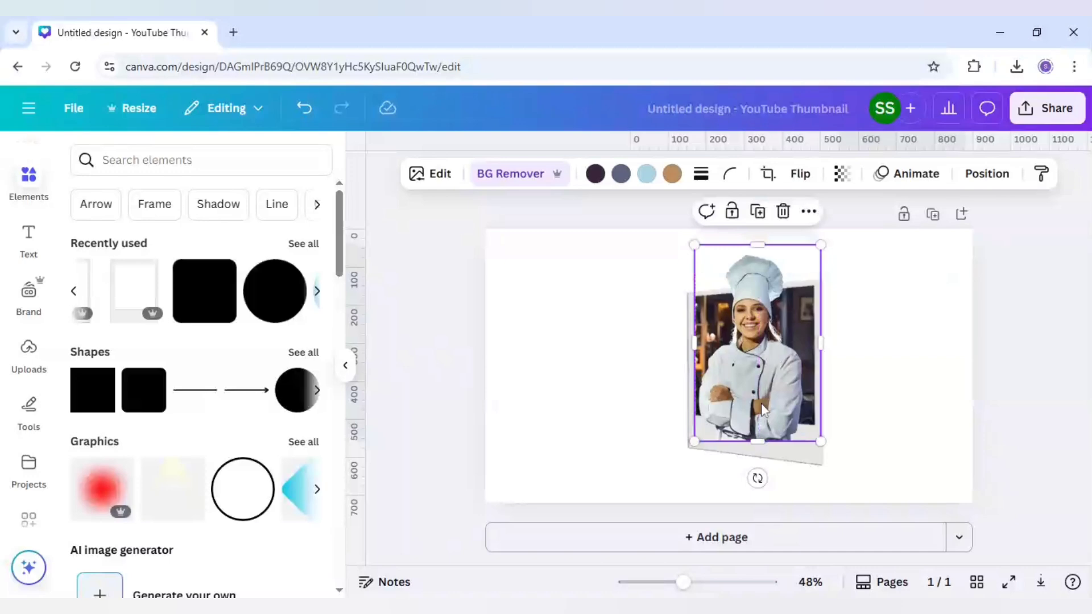
left_click_drag(757, 421, 757, 392)
left_click(887, 394)
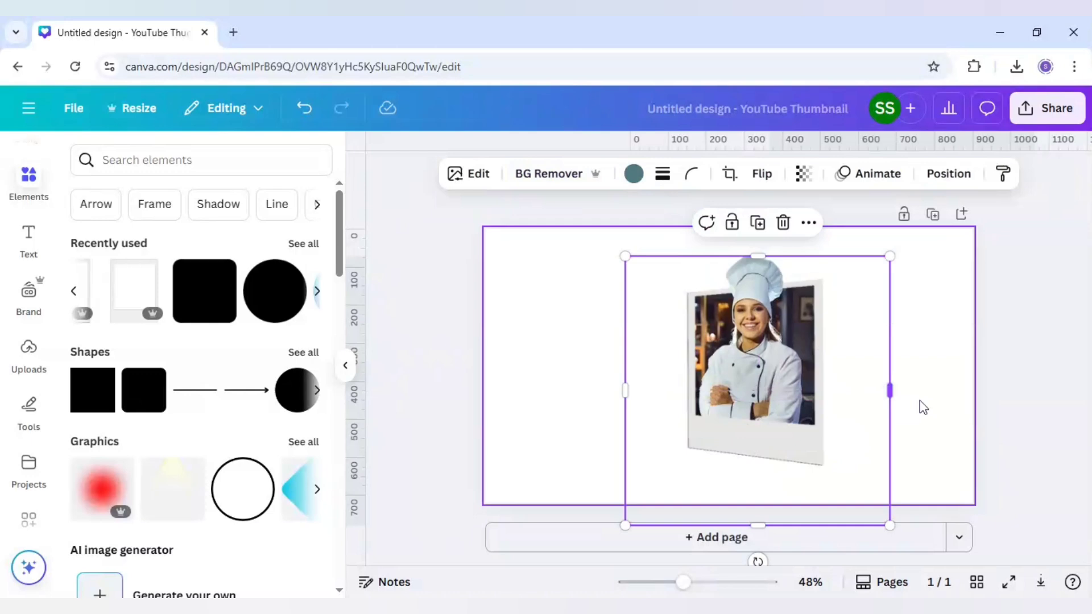
left_click(934, 409)
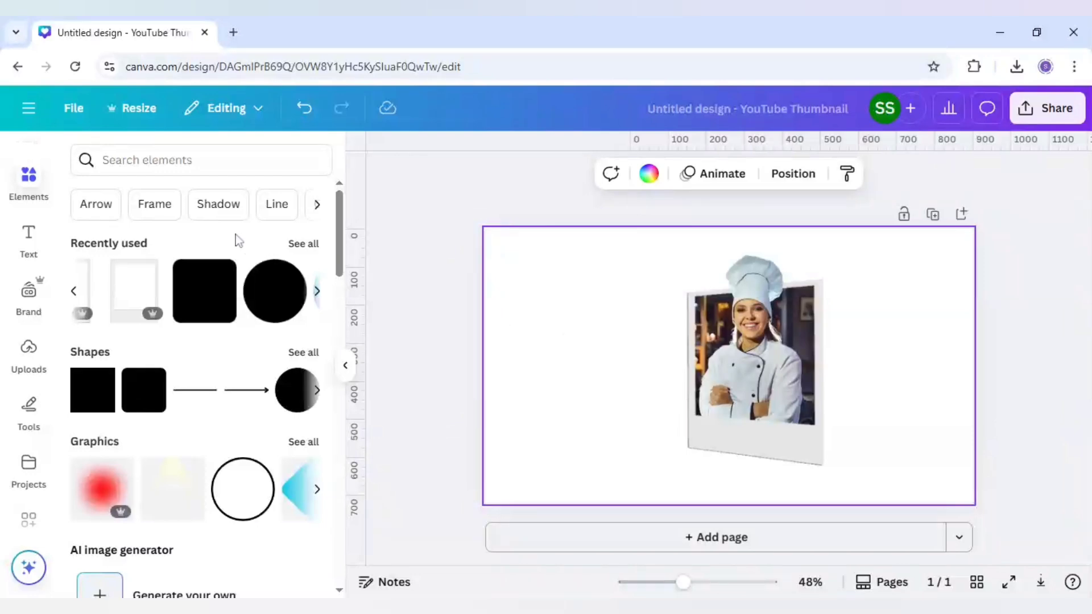
Add a soft shadow graphic from an Elements search for 'shadow'.
left_click(170, 160)
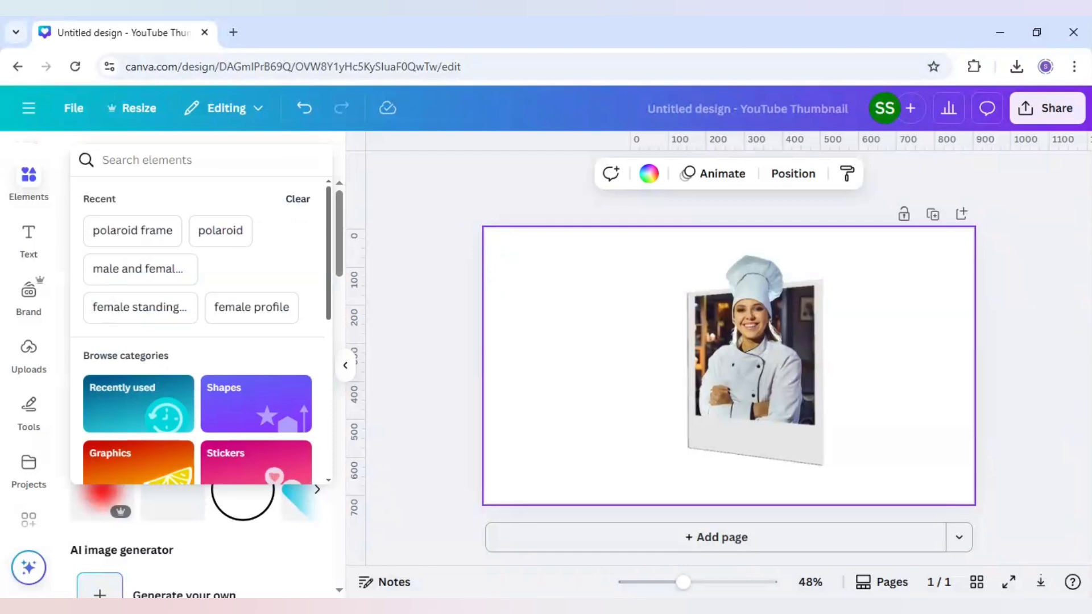
type("shadow")
key("Return")
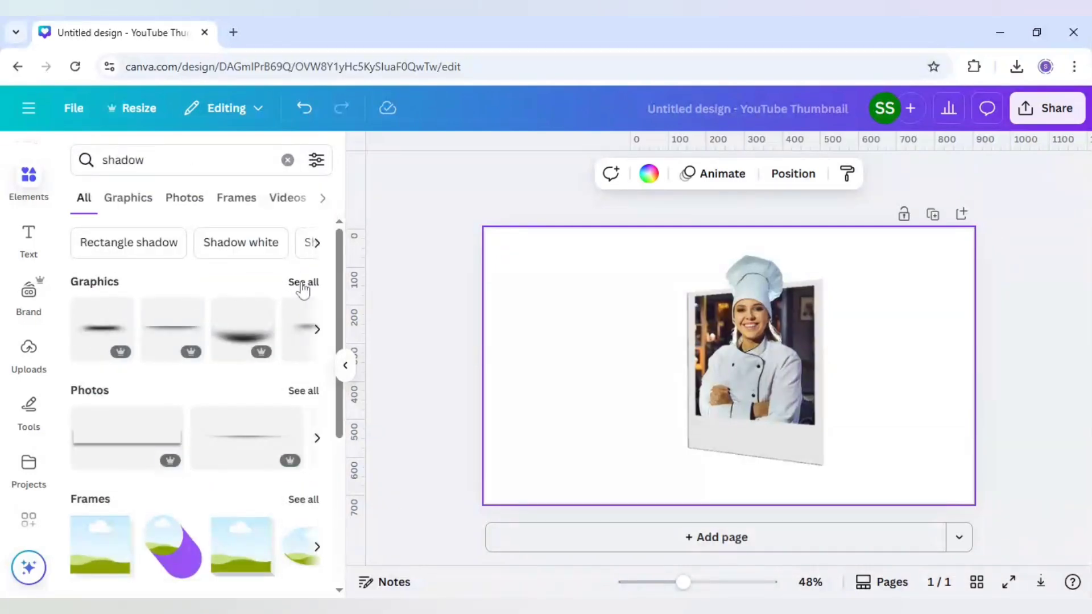
left_click(302, 283)
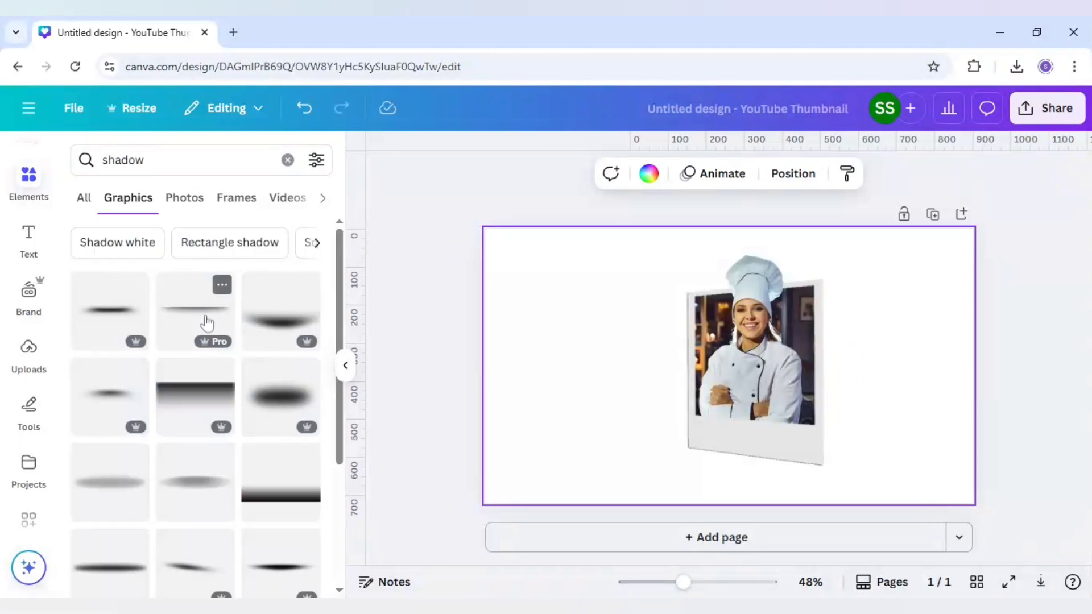
left_click(206, 323)
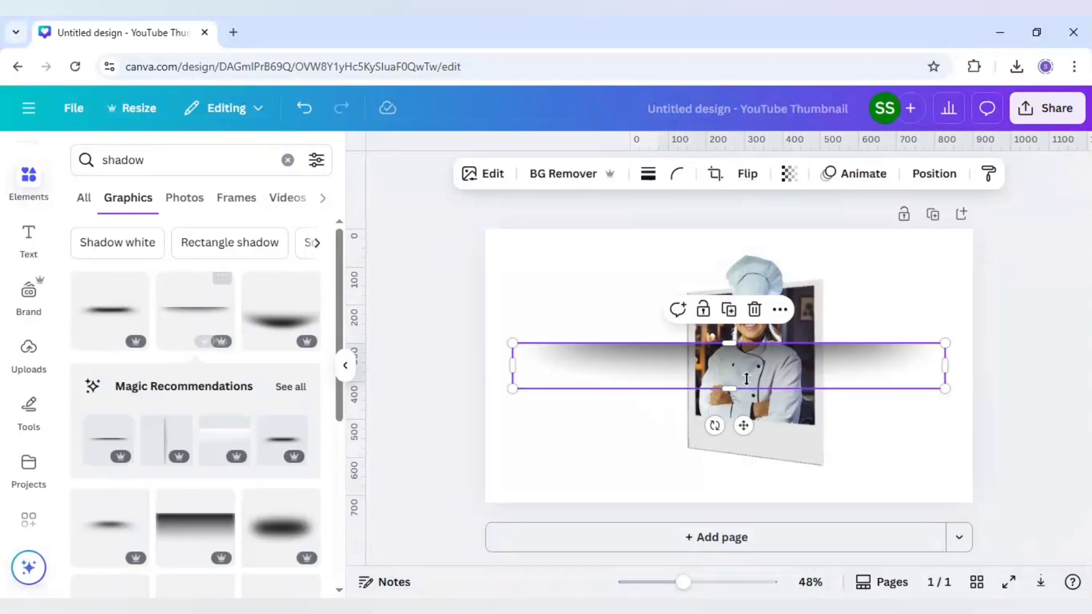
Tilt the shadow slightly, shrink it to about 393 by 41, and set it under the frame's bottom edge.
mouse_move(714, 425)
left_mouse_down()
mouse_move(690, 429)
mouse_move(701, 427)
left_mouse_up()
left_click_drag(796, 373, 808, 477)
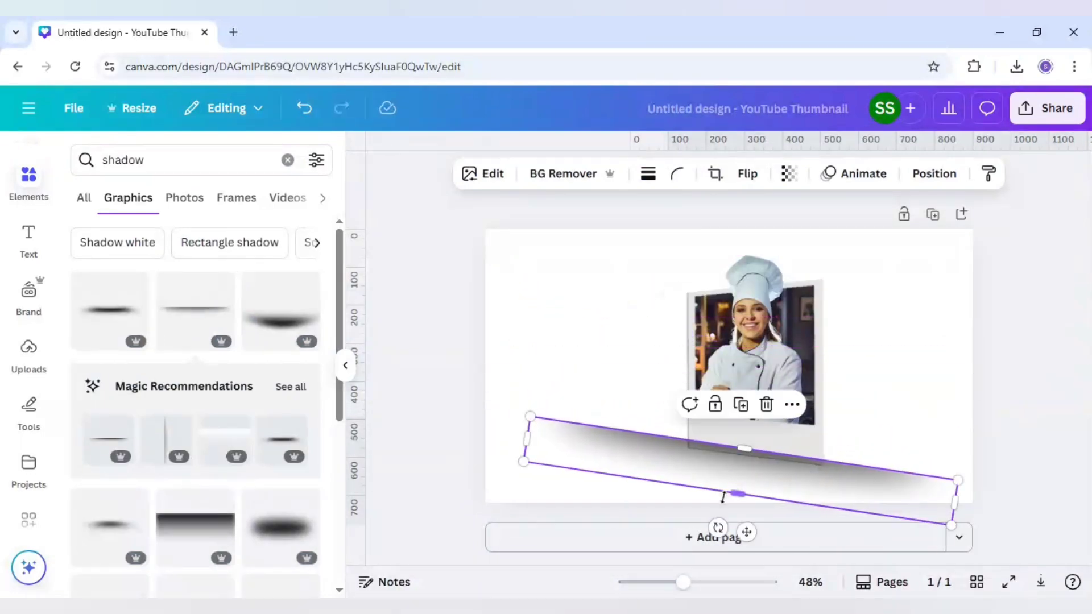
left_click_drag(716, 529, 719, 533)
left_click_drag(524, 463, 696, 469)
left_click_drag(955, 503, 846, 478)
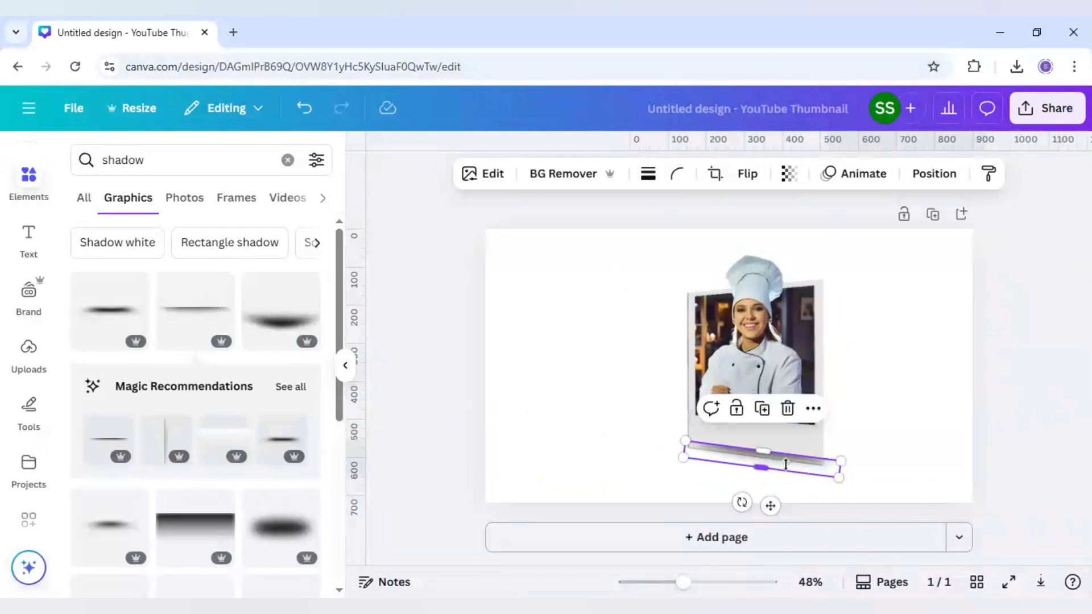
left_click_drag(770, 505, 771, 509)
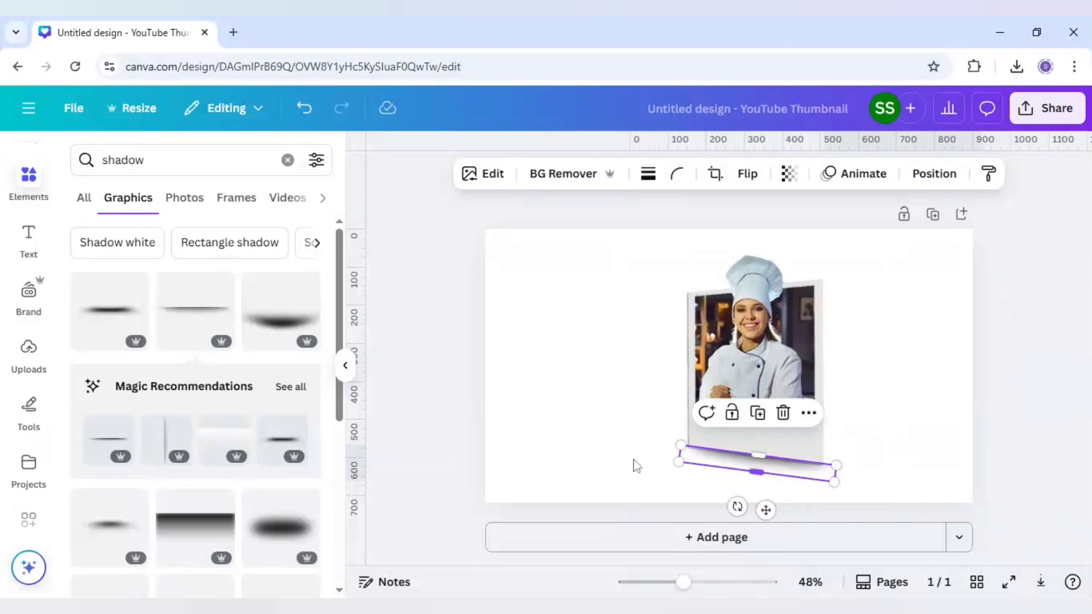
Move the shadow layer below the polaroid frame in the layer stack.
right_click(534, 404)
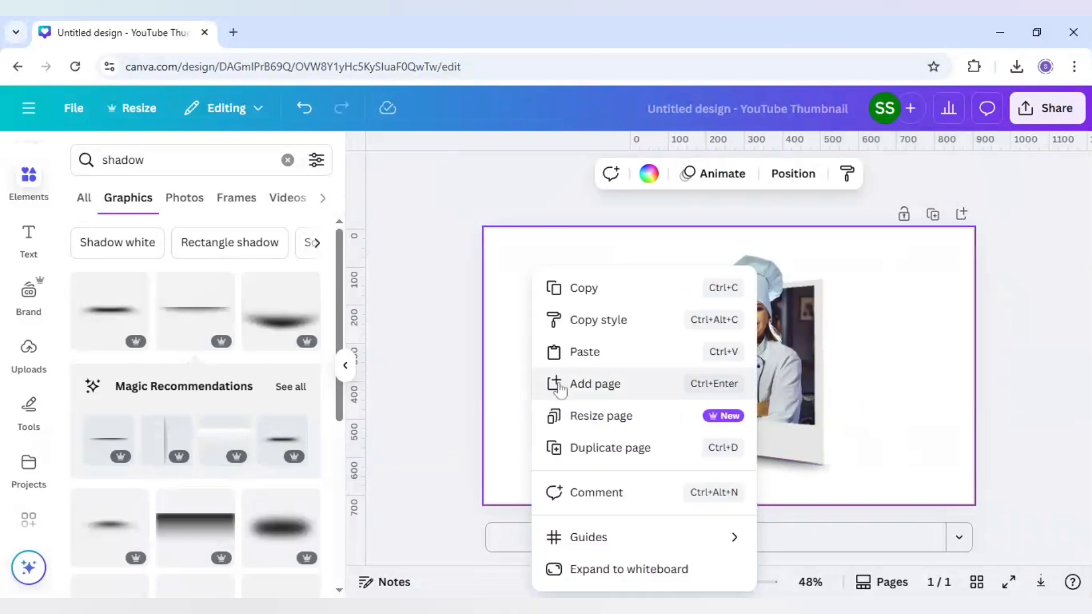
left_click(780, 375)
right_click(780, 375)
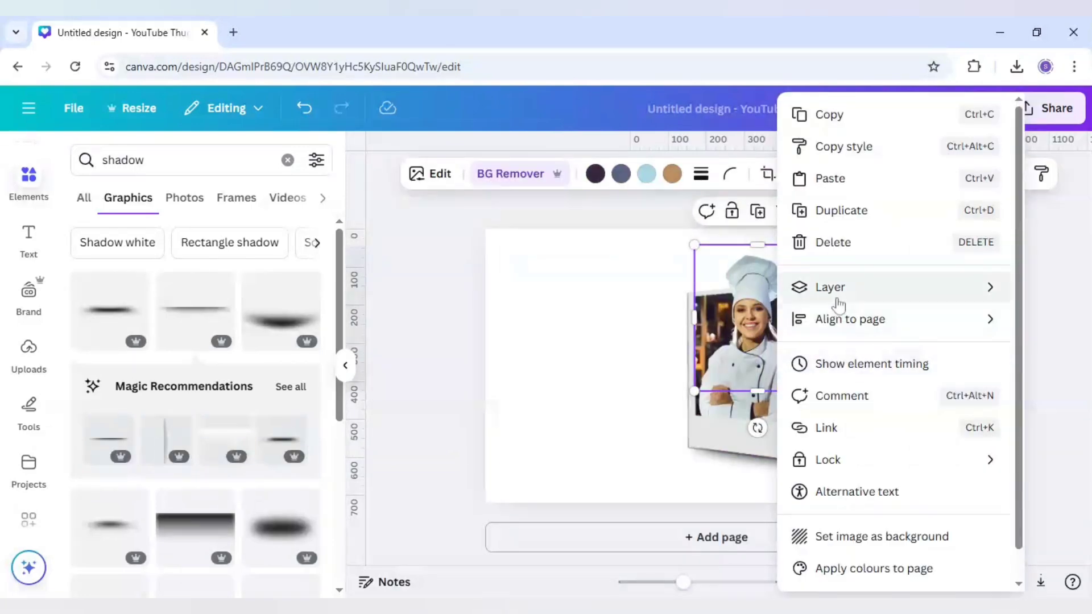
mouse_move(836, 302)
left_click(618, 428)
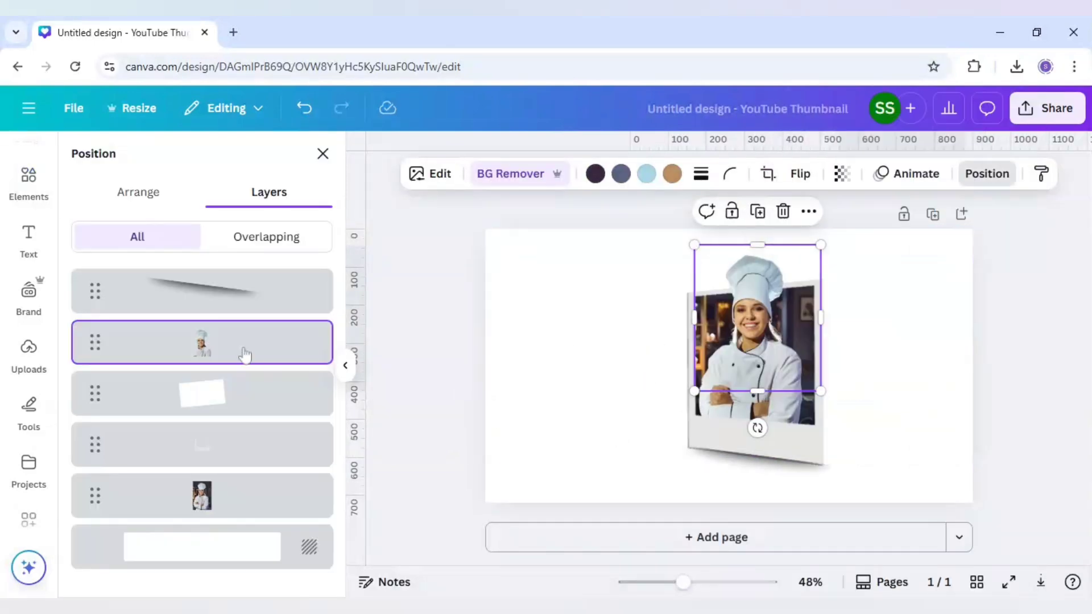
left_click_drag(192, 394, 199, 446)
left_click(428, 414)
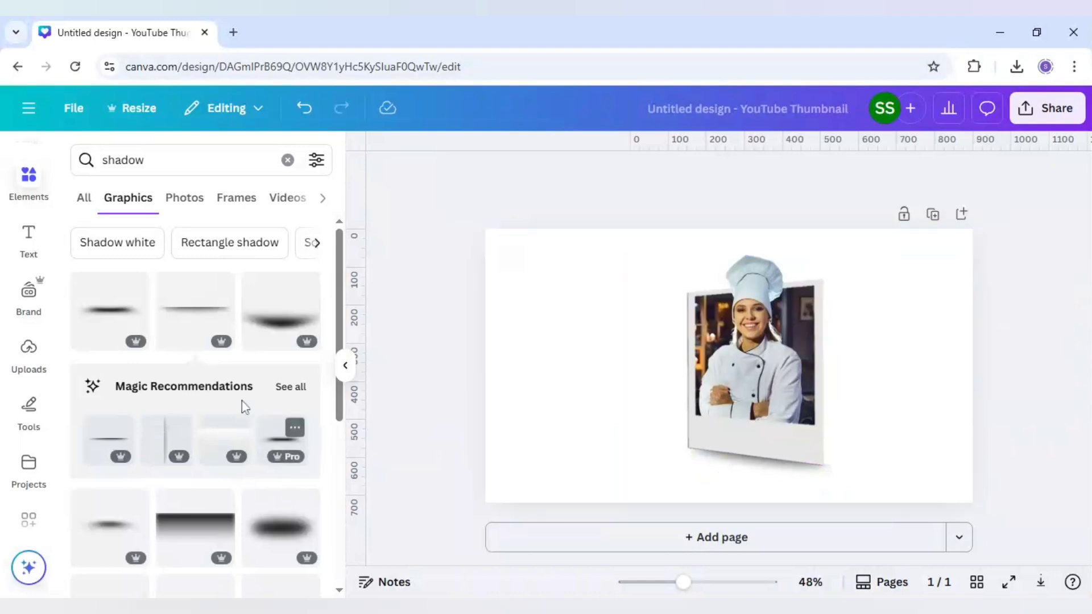
Duplicate the shadow layer twice so two copies sit at the top of the stack.
left_click(738, 425)
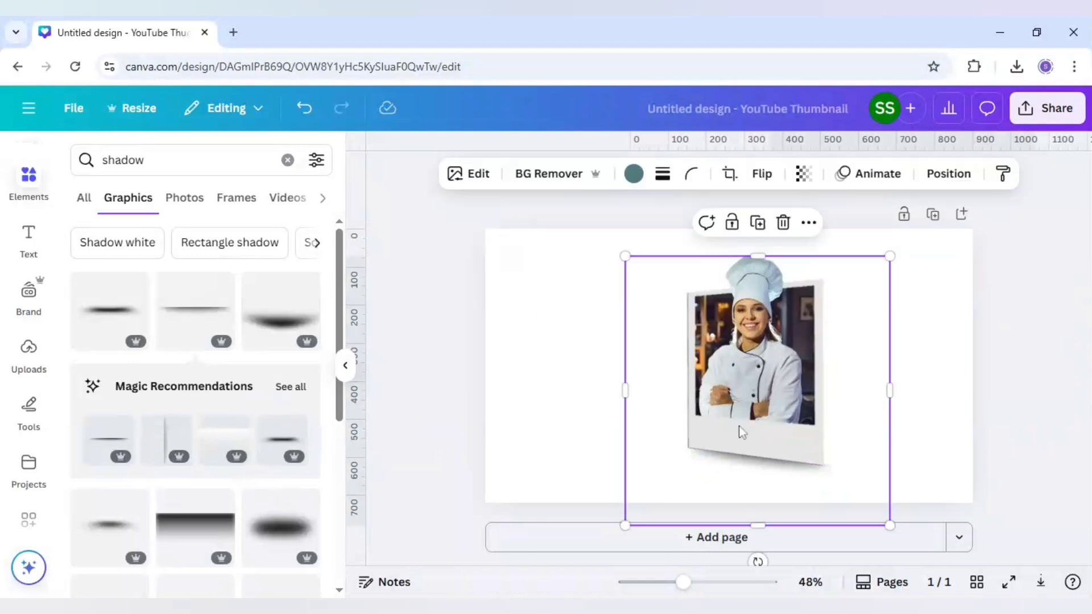
right_click(739, 426)
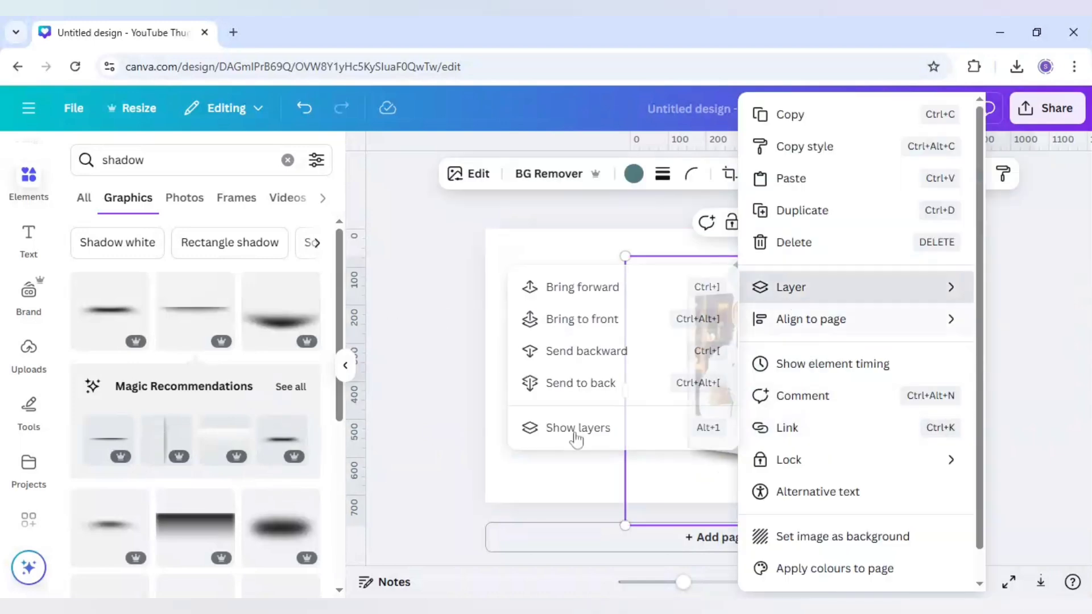
left_click(575, 434)
right_click(759, 345)
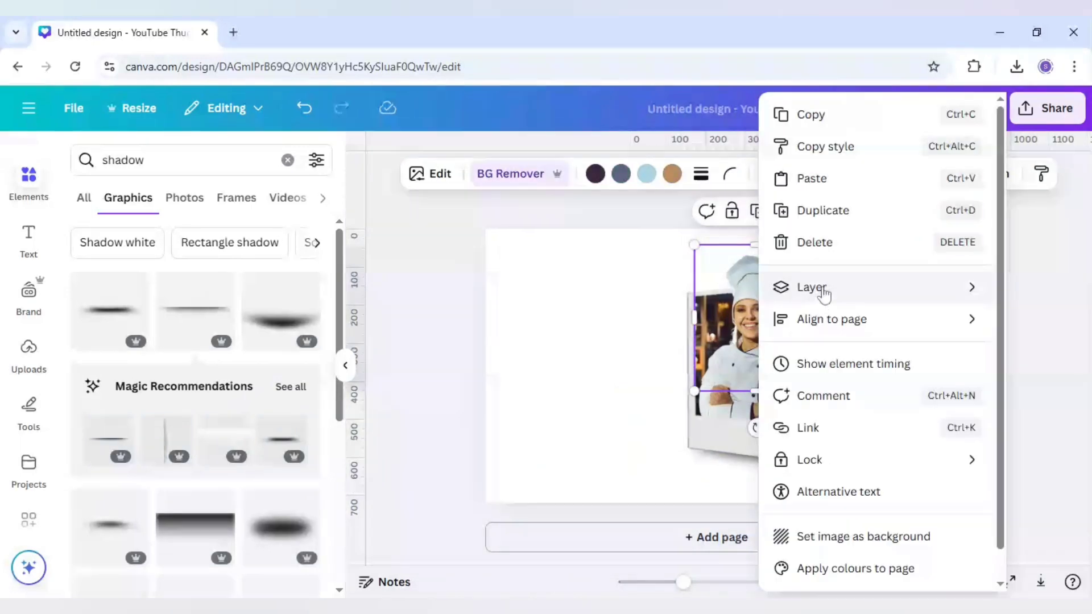
mouse_move(820, 292)
left_click(601, 432)
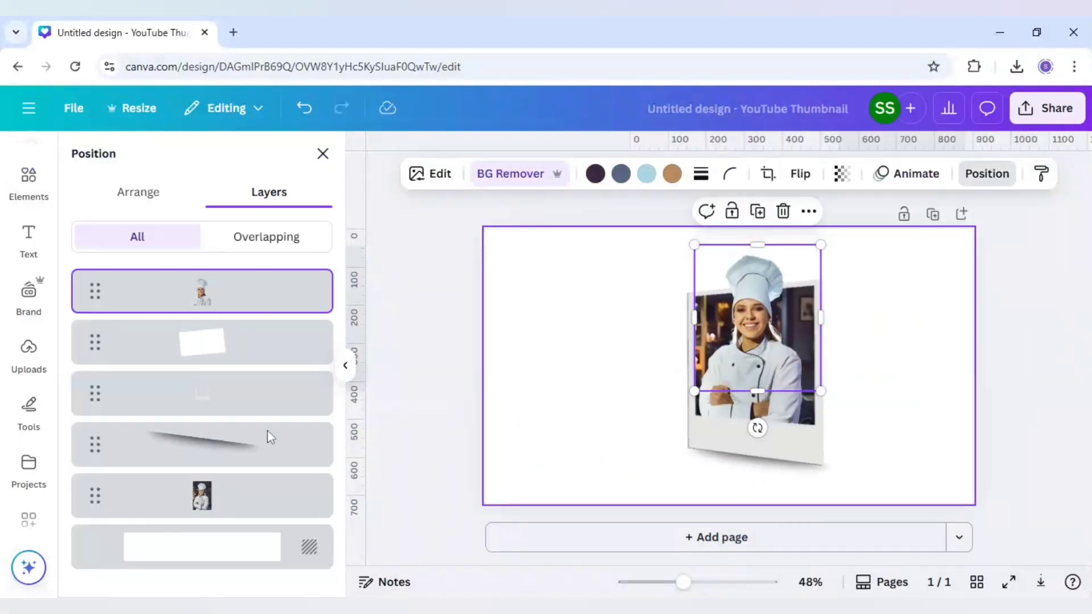
left_click(199, 451)
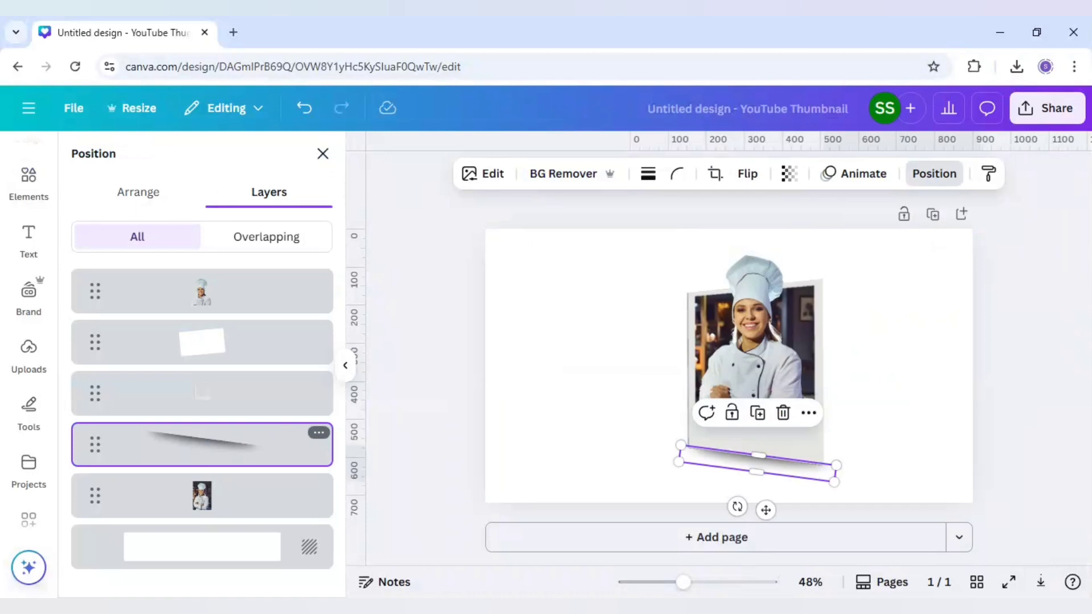
left_click(319, 433)
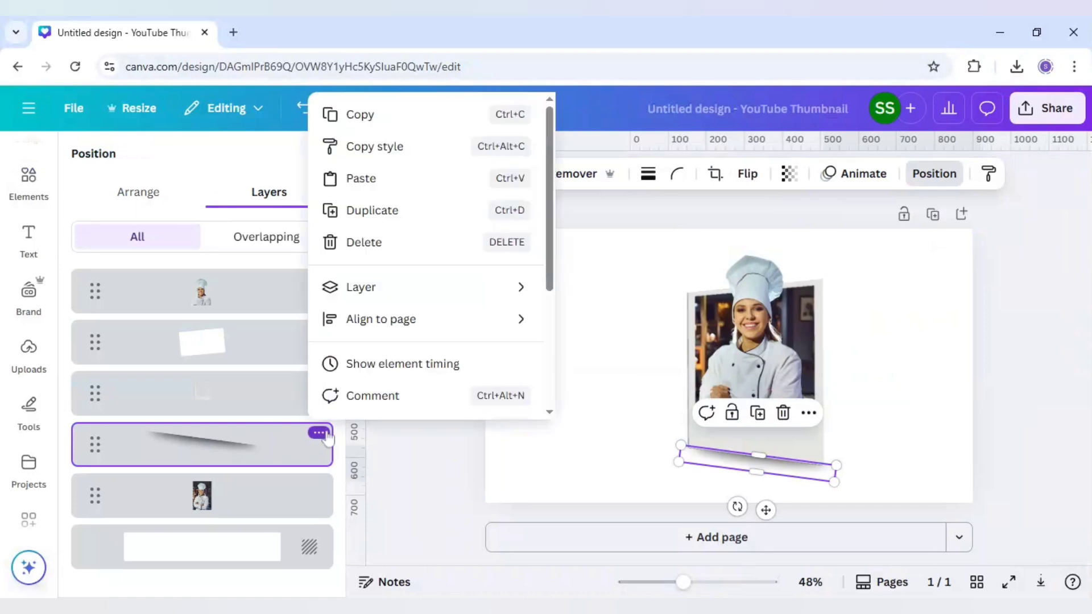
left_click(375, 215)
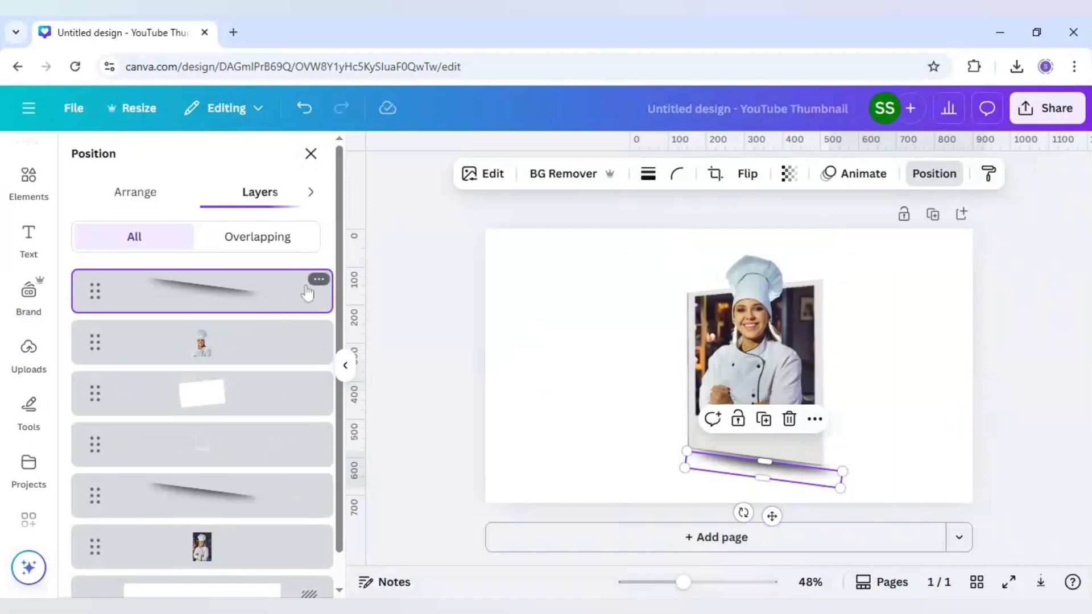
left_click(319, 280)
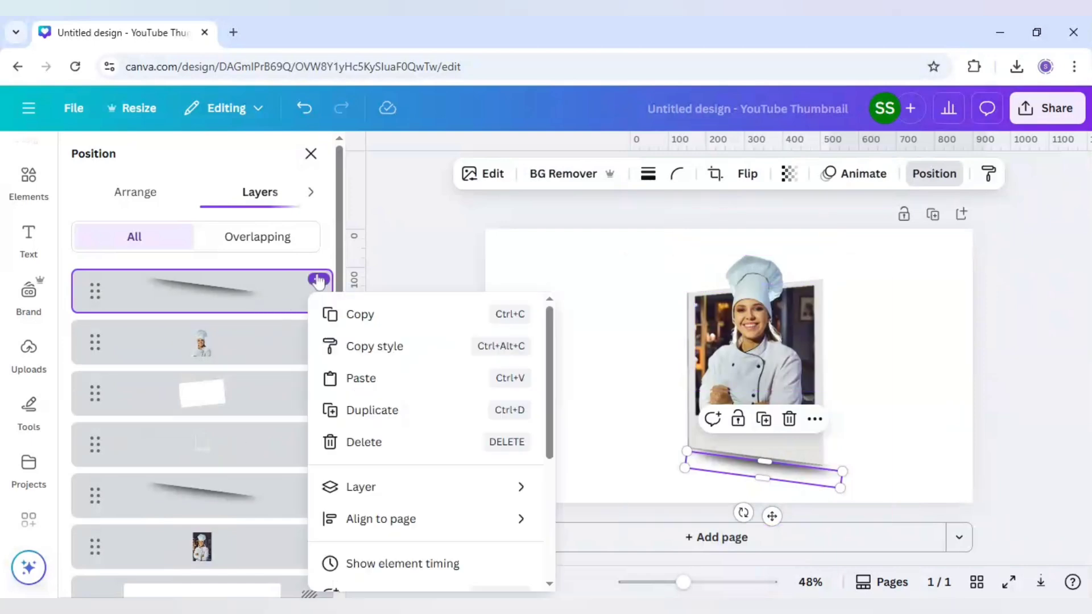
left_click(364, 410)
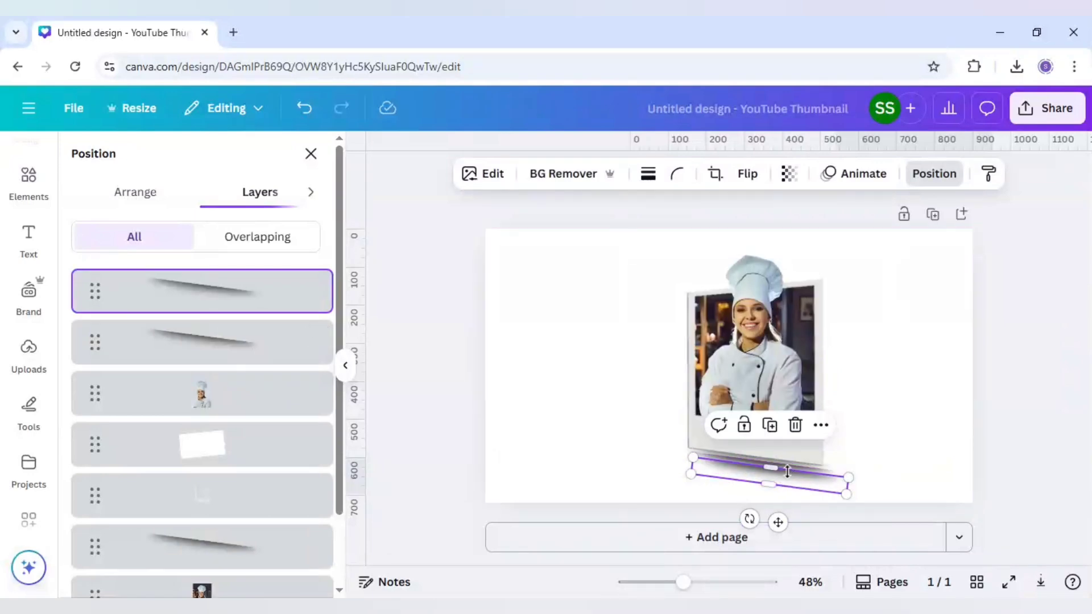
Select the three shadow copies in the layers list and group them.
left_click_drag(795, 483, 787, 471)
left_click(292, 383)
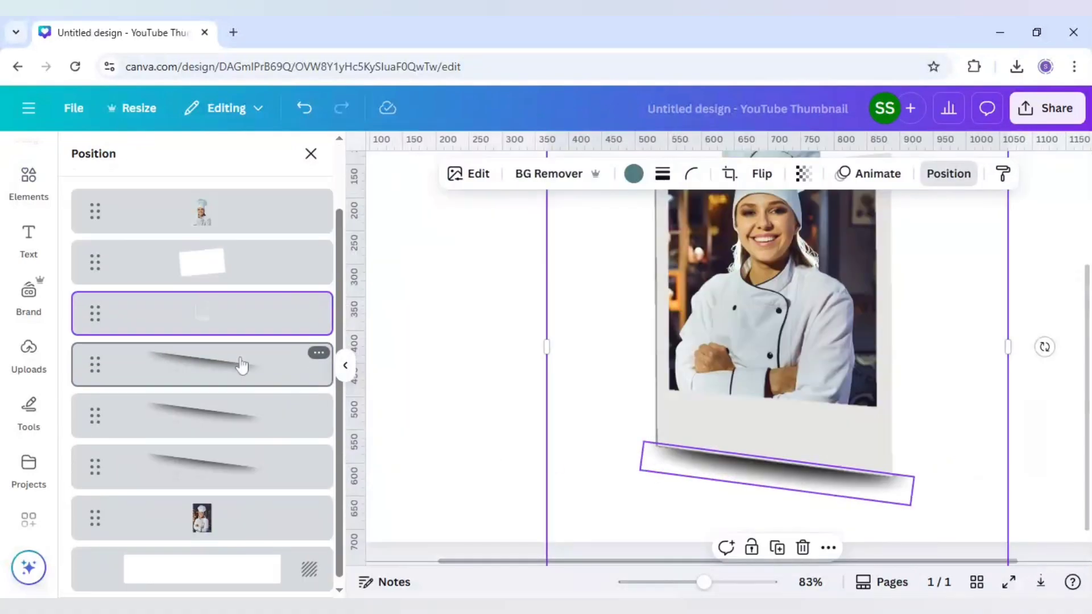
left_click(260, 371)
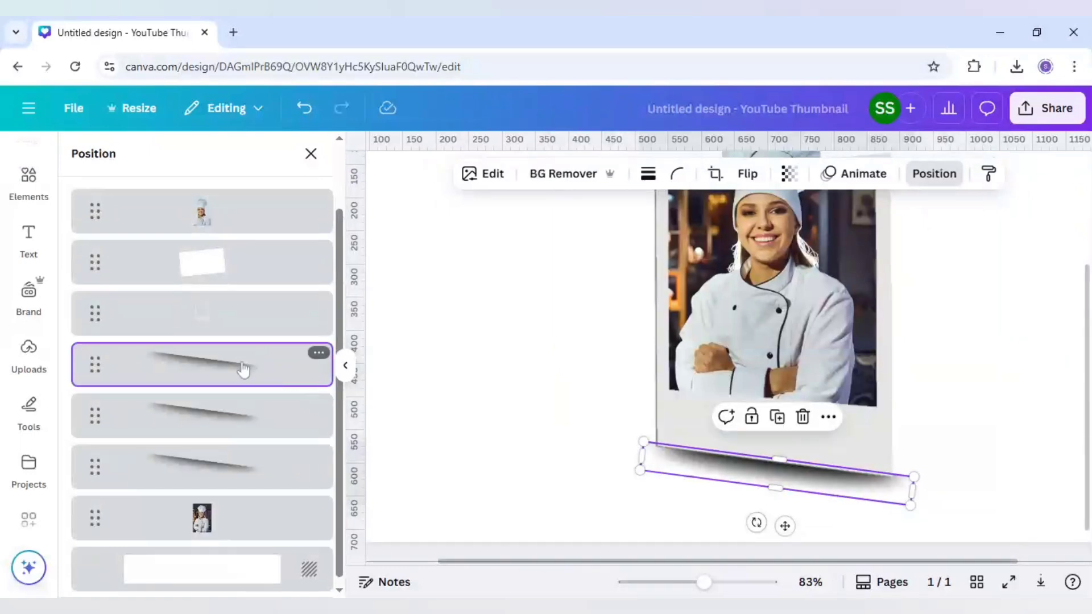
left_click(243, 422, "shift")
left_click(238, 480, "shift")
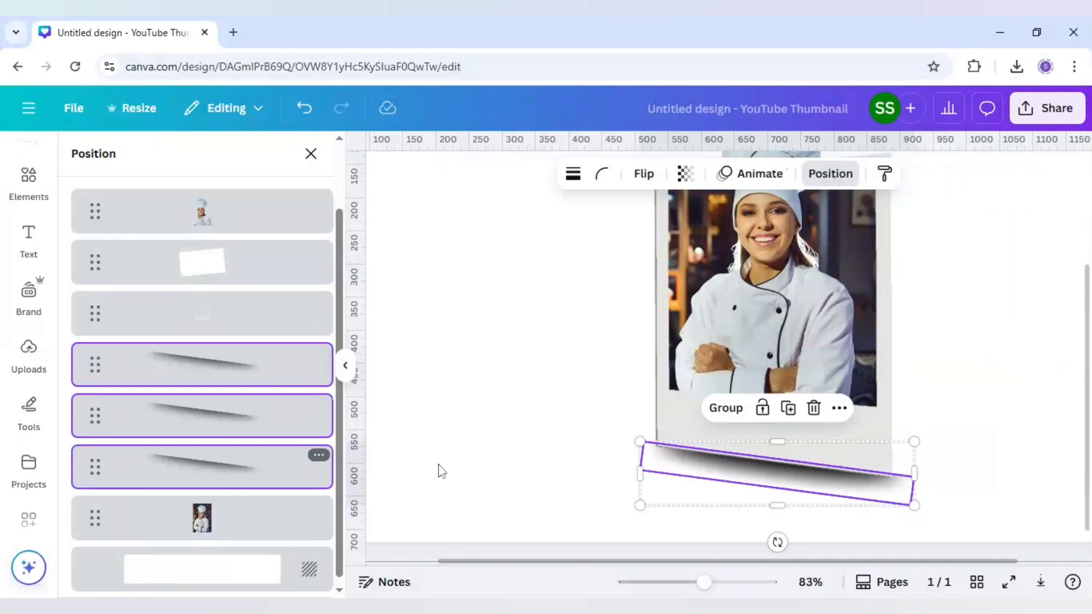
left_click(723, 418)
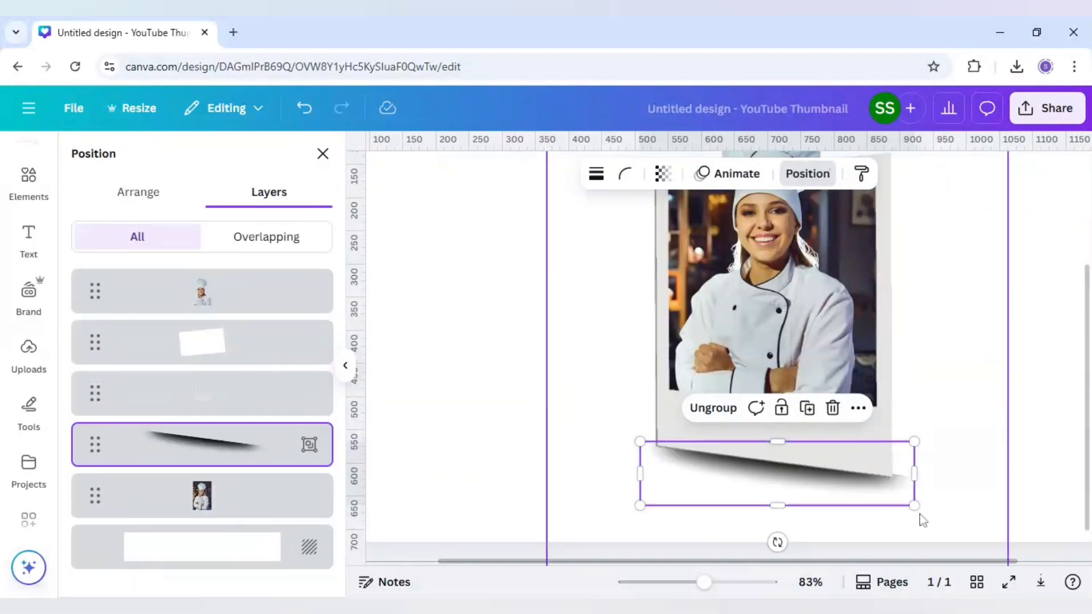
Resize the shadow group to about 383 by 89, centred under the frame, and zoom out.
left_click_drag(914, 442, 901, 444)
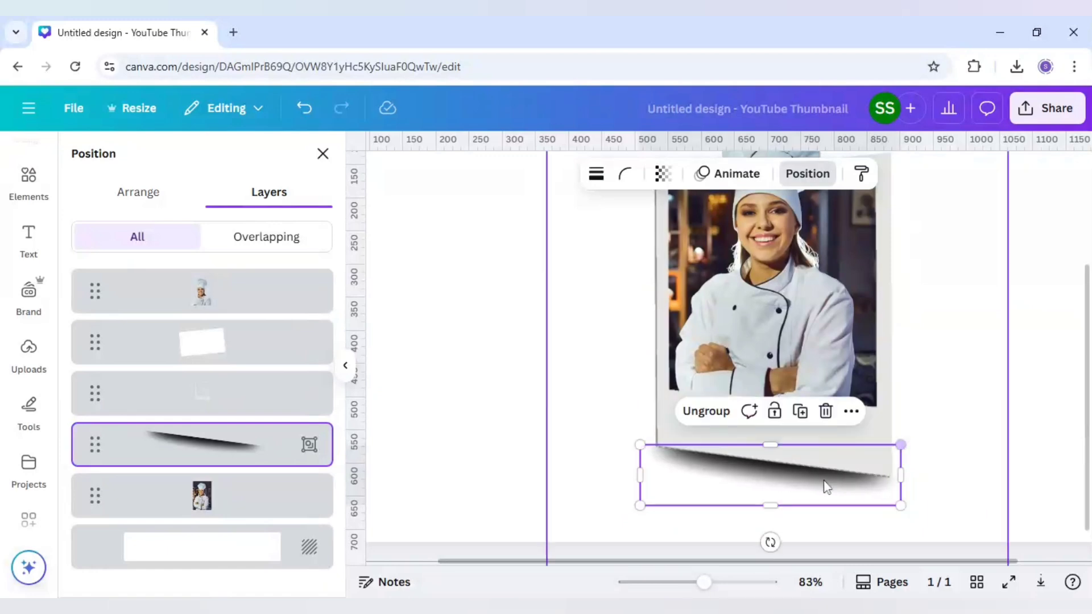
left_click_drag(822, 476, 822, 476)
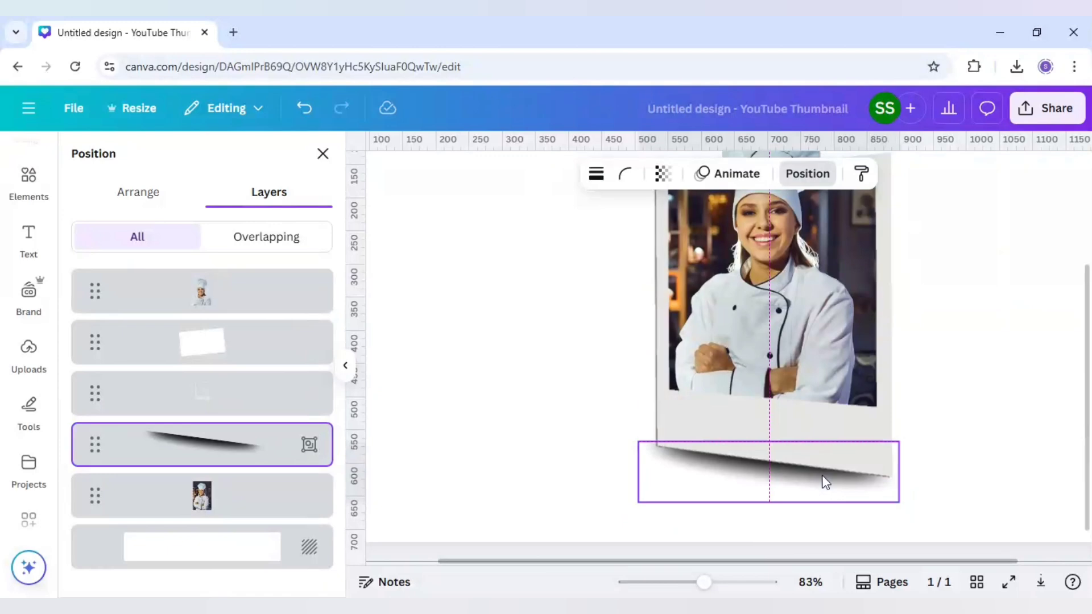
left_click_drag(657, 482, 643, 501)
left_click(505, 437)
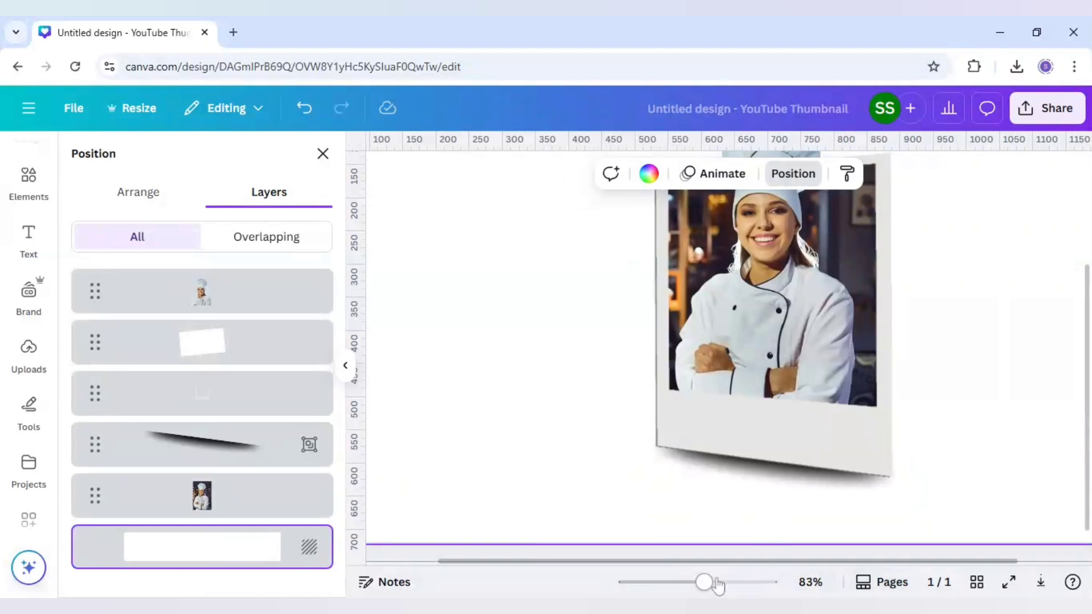
left_click_drag(716, 585, 701, 585)
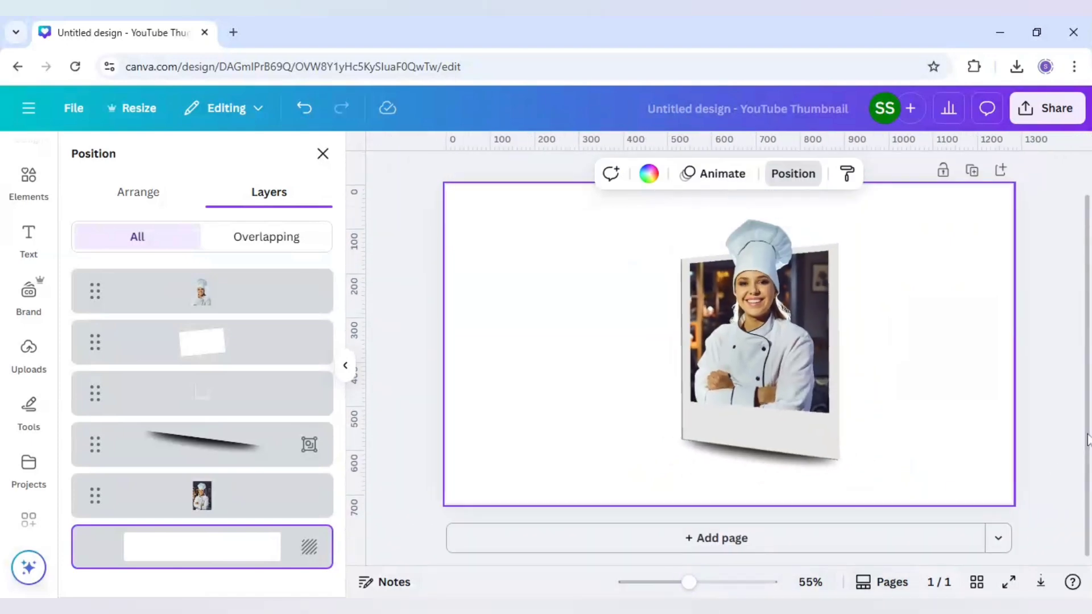
Download the 1,280 × 720 design as a PNG file from Share > Download.
key("Escape")
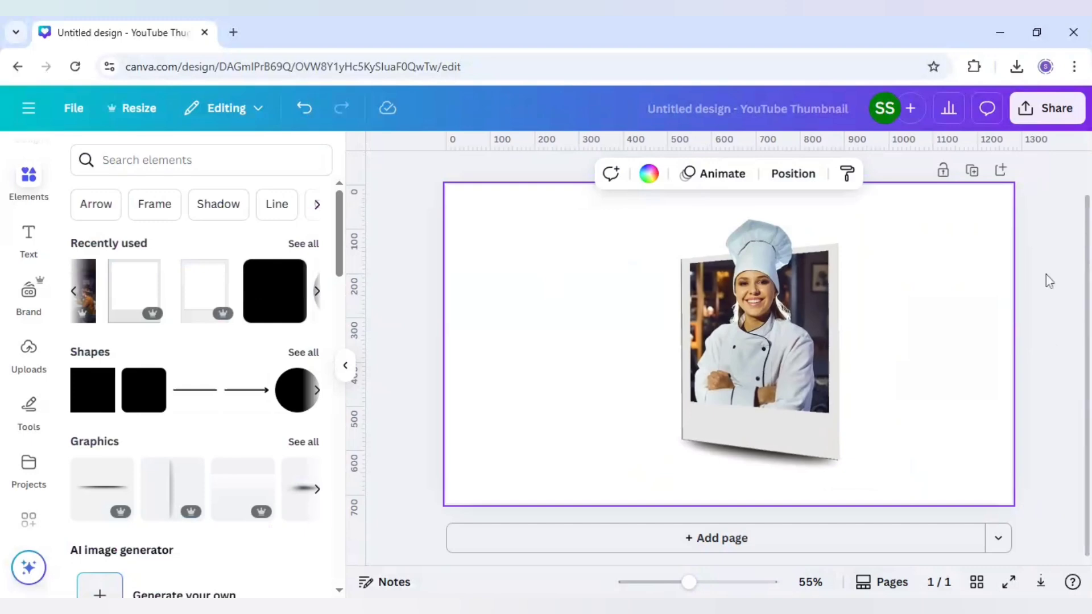
left_click(1051, 111)
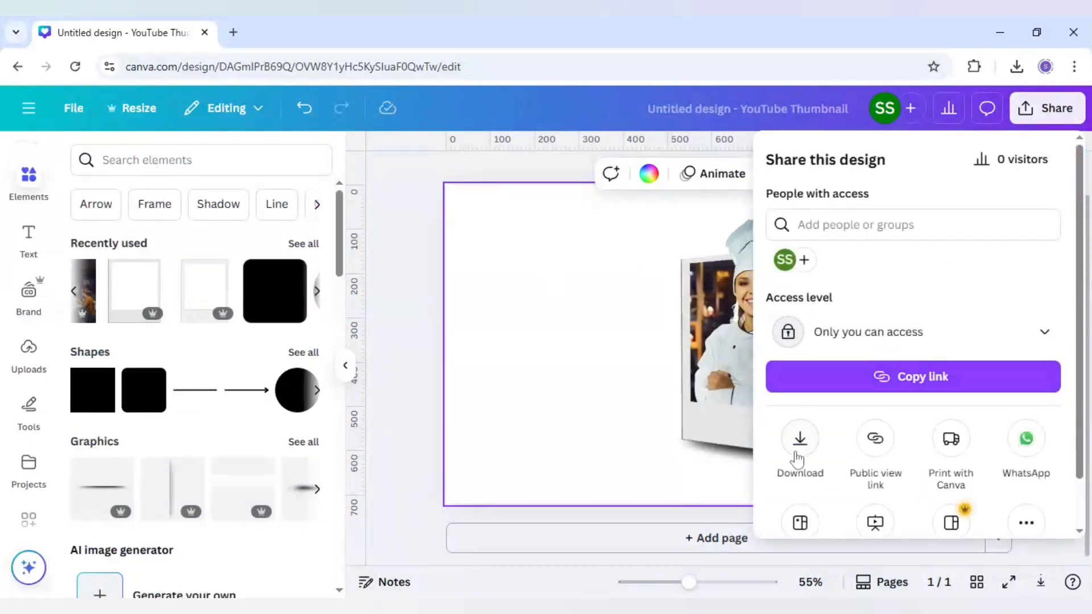
left_click(801, 449)
left_click(846, 224)
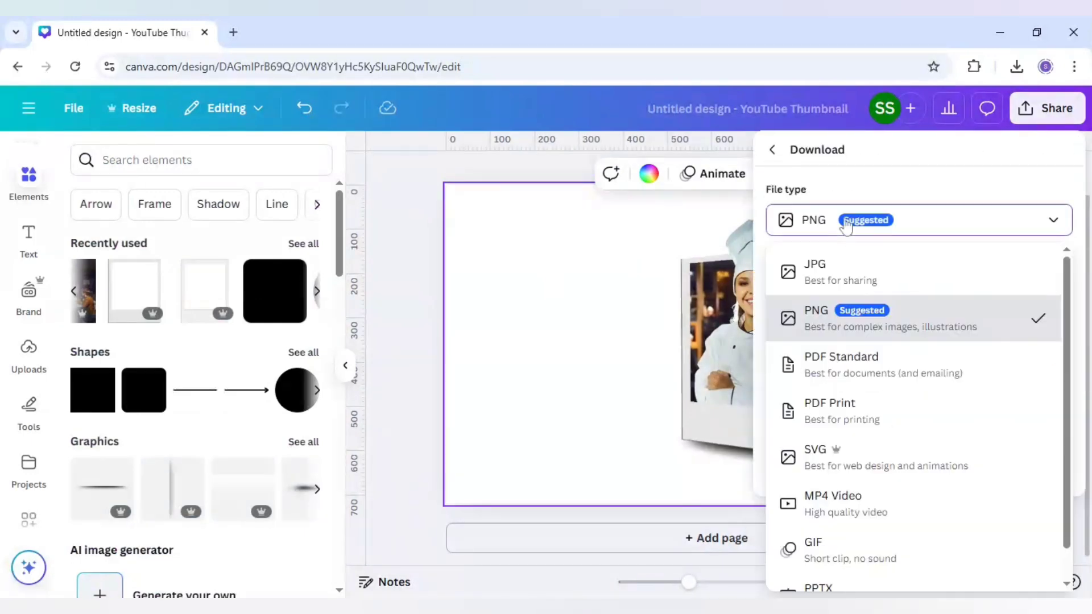
left_click(847, 226)
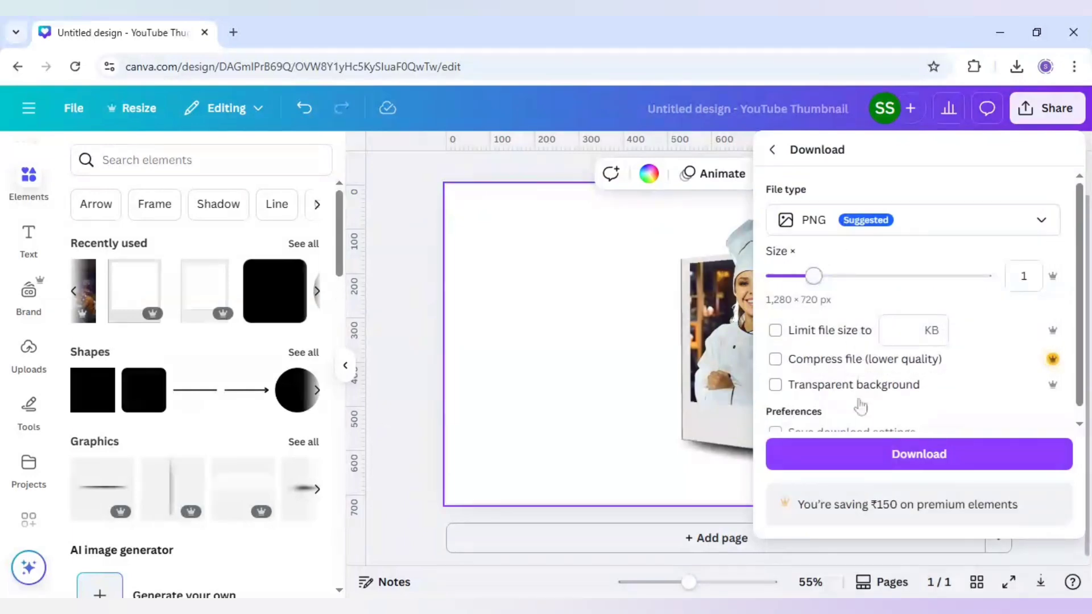
scroll(856, 431, "down", 1)
left_click(868, 453)
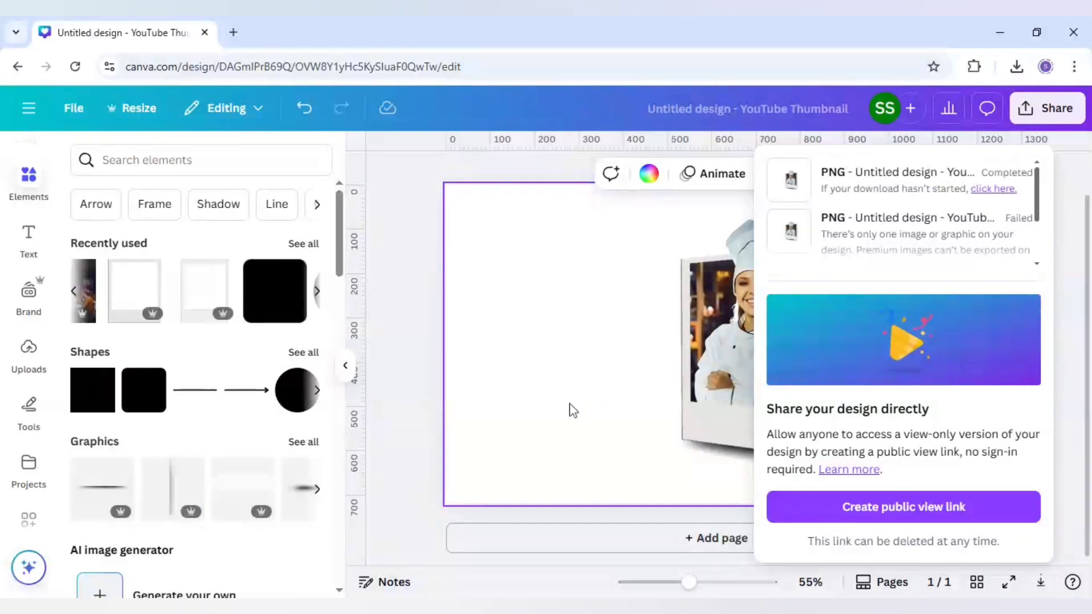
left_click(392, 356)
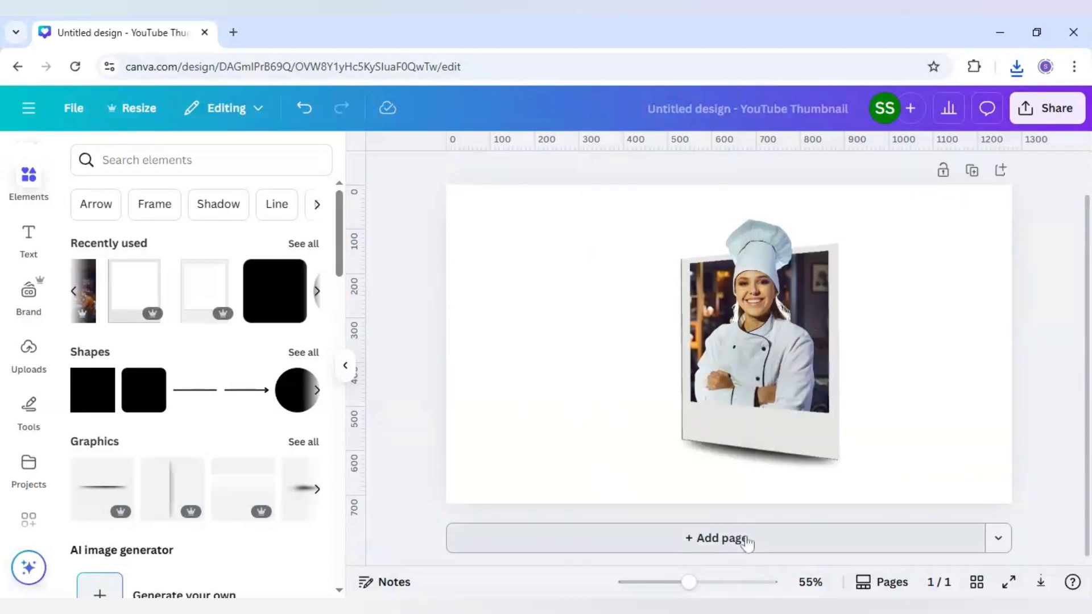
Add Page 2, paste the exported chef PNG, and enlarge it with the polaroid right of centre.
left_click(746, 539)
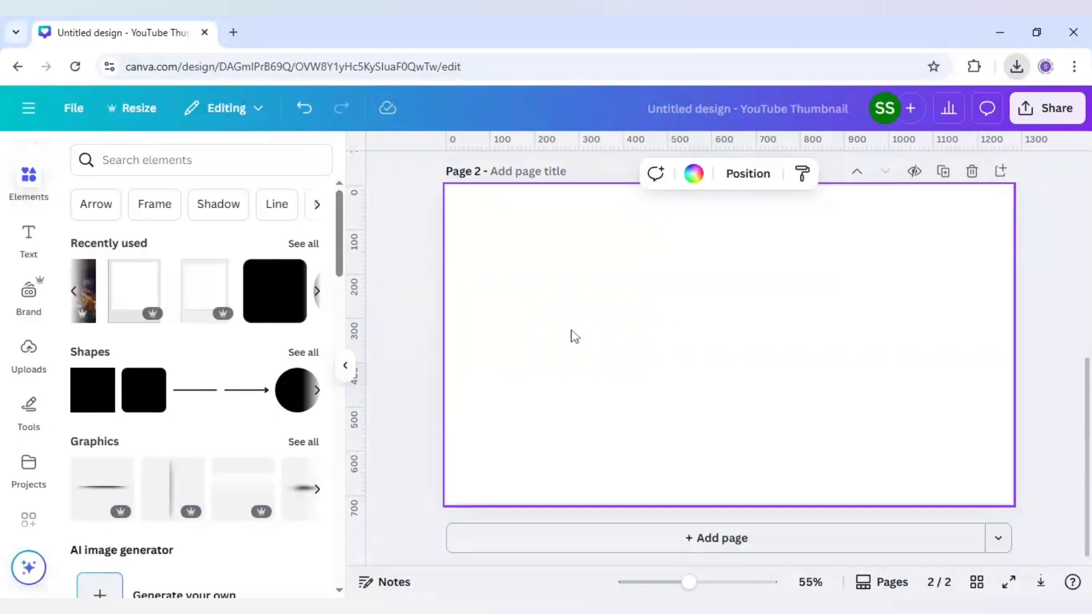
key("ctrl+v")
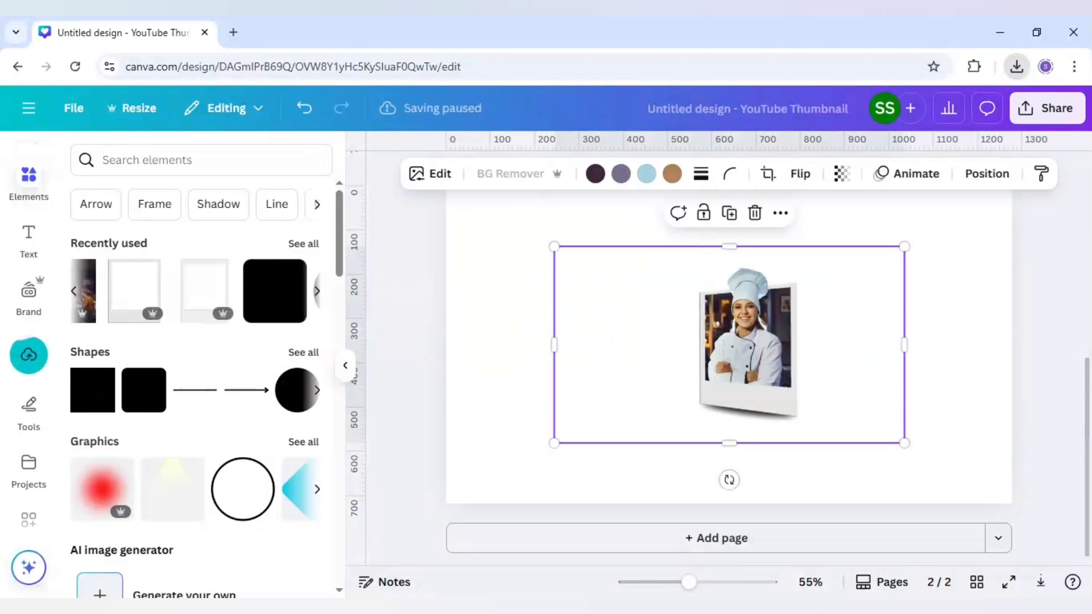
left_click(438, 304)
left_click(767, 368)
left_click_drag(767, 368, 660, 313)
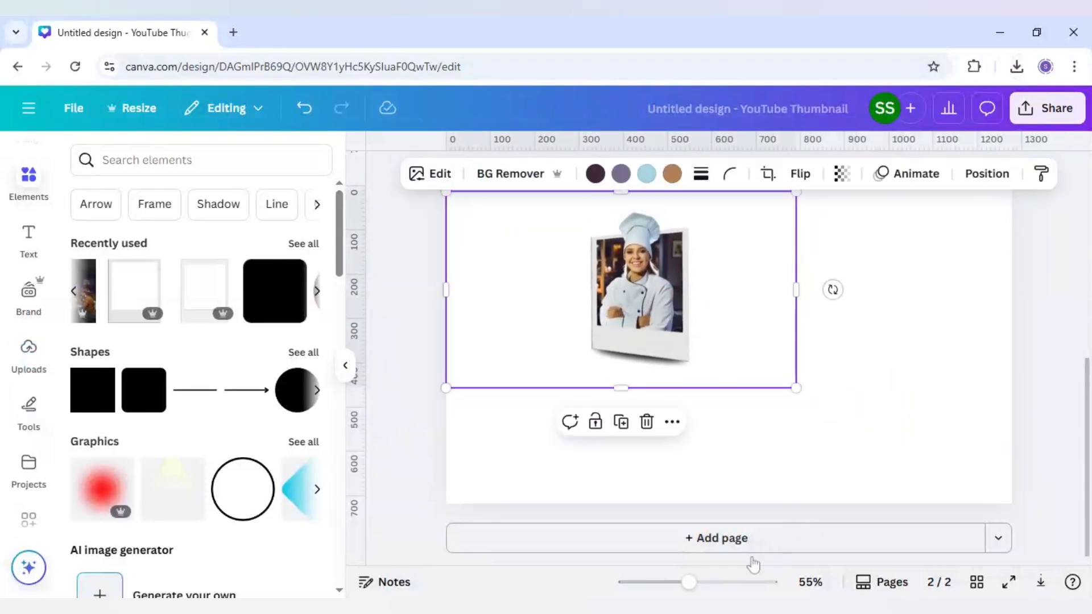
left_click_drag(689, 582, 679, 582)
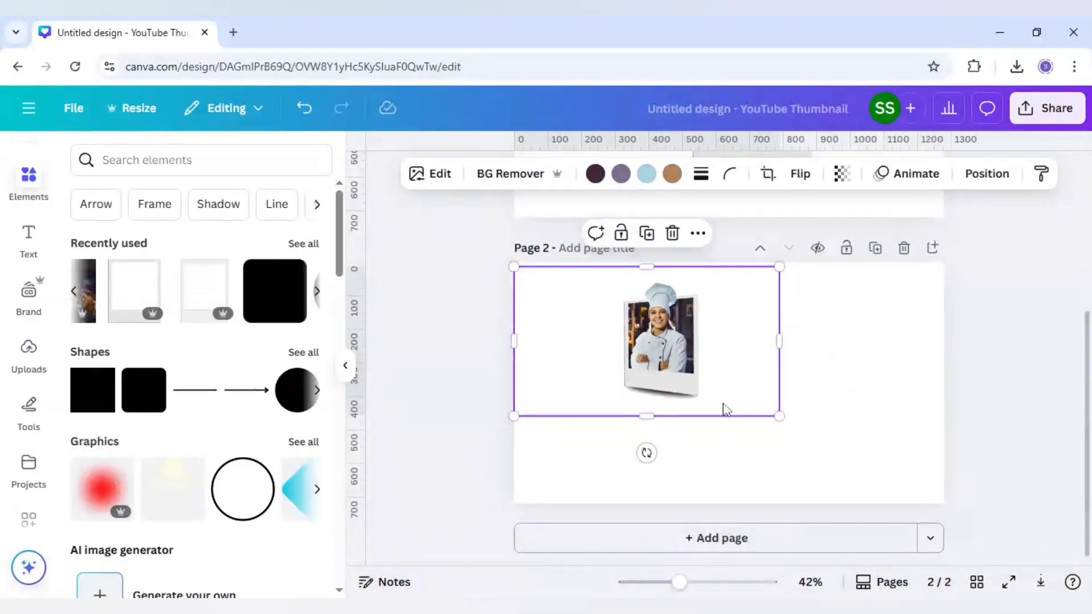
left_click_drag(726, 409, 994, 537)
left_click_drag(714, 380, 689, 393)
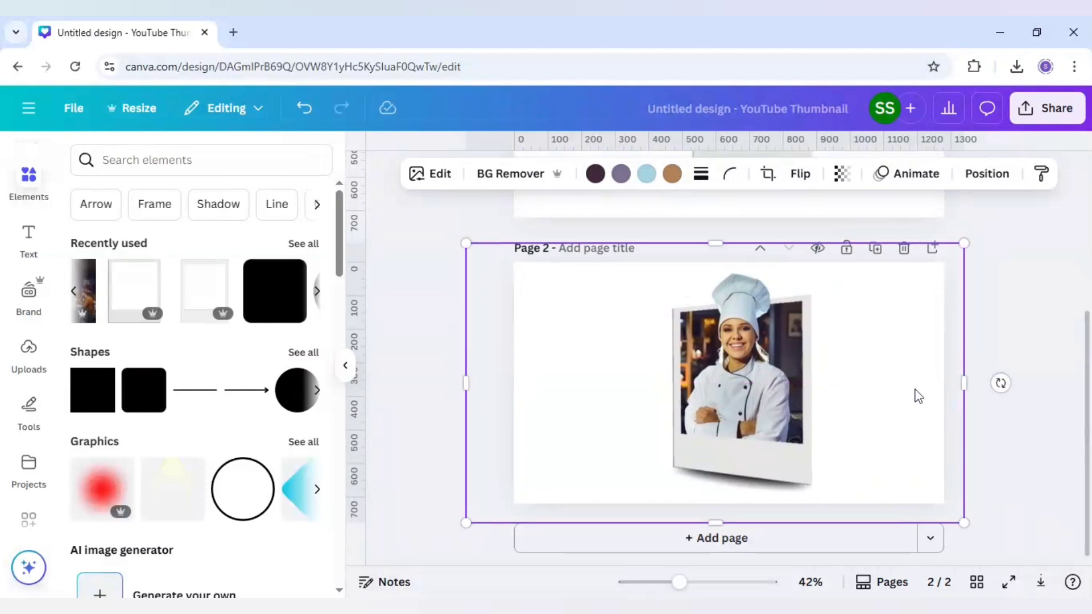
Remove the chef image's white backdrop with BG Remover and crop its empty left edge.
left_click(1017, 410)
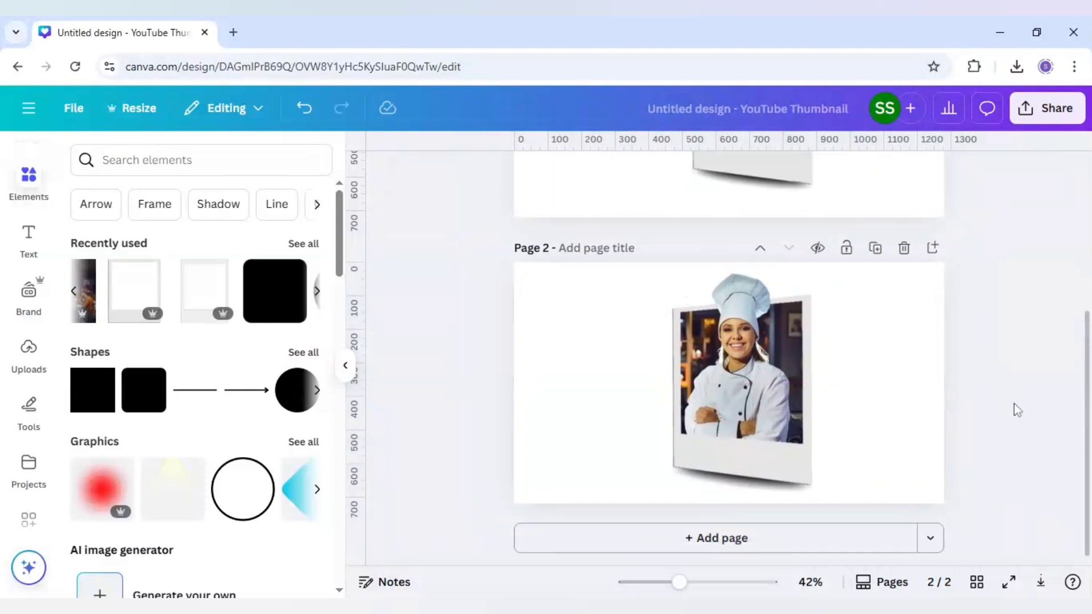
left_click(586, 370)
left_click(531, 179)
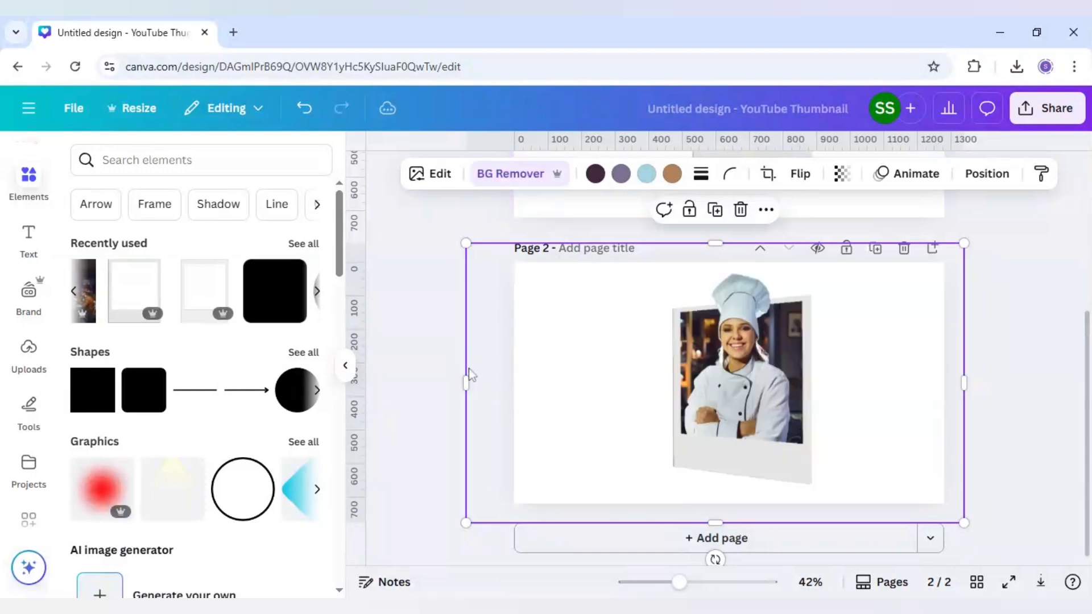
left_click_drag(466, 383, 581, 381)
Set Page 2's background colour to light turquoise.
left_click(545, 366)
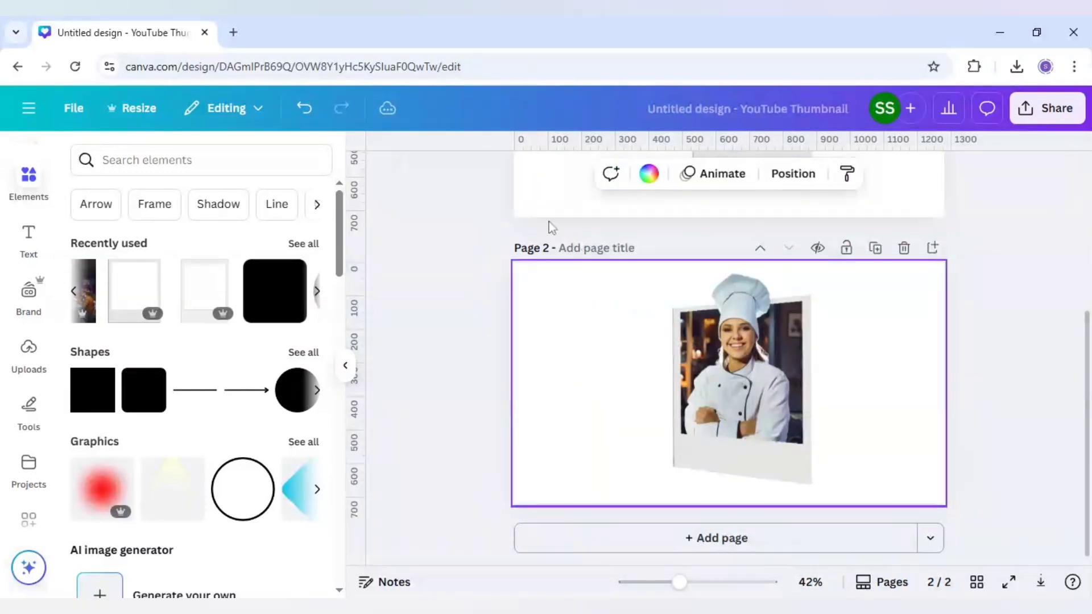
left_click(648, 174)
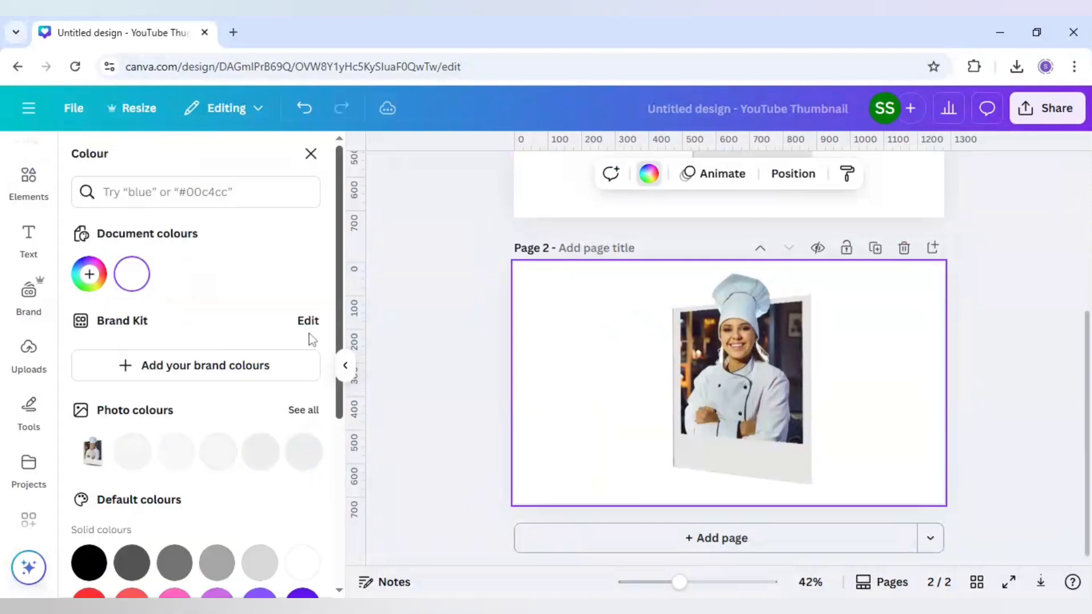
scroll(307, 339, "down", 3)
left_click(176, 493)
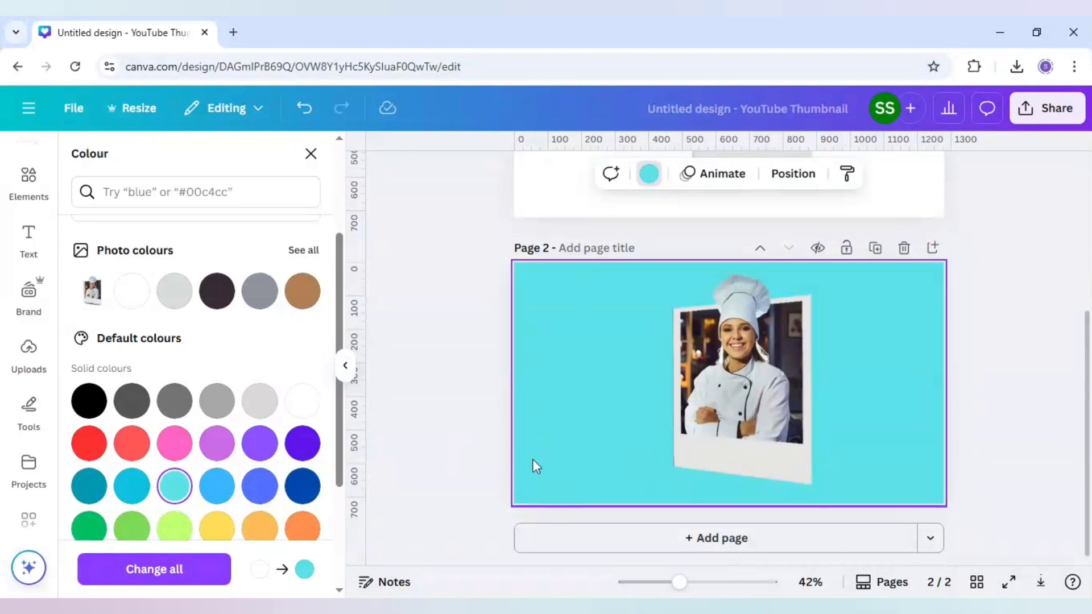
Select page 1's grouped shadow from its layers list.
scroll(503, 449, "up", 2)
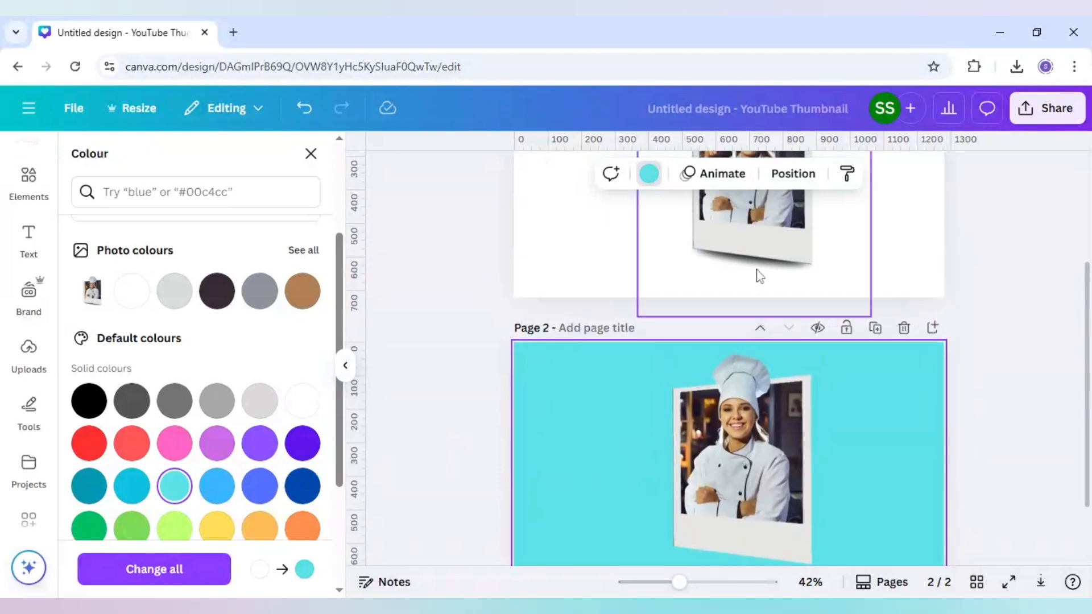
left_click(750, 261)
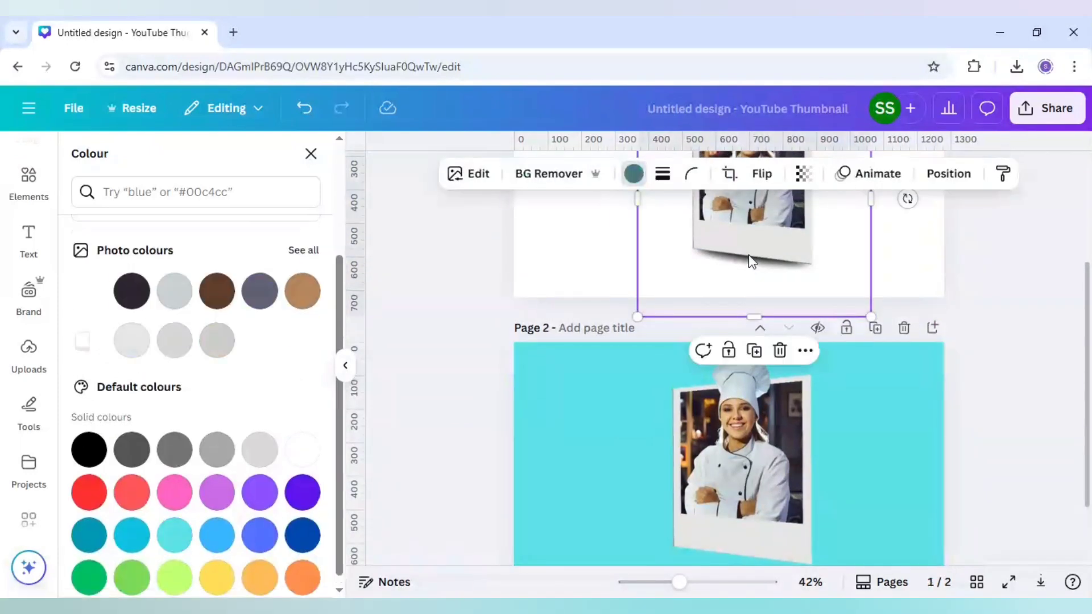
right_click(750, 262)
mouse_move(793, 288)
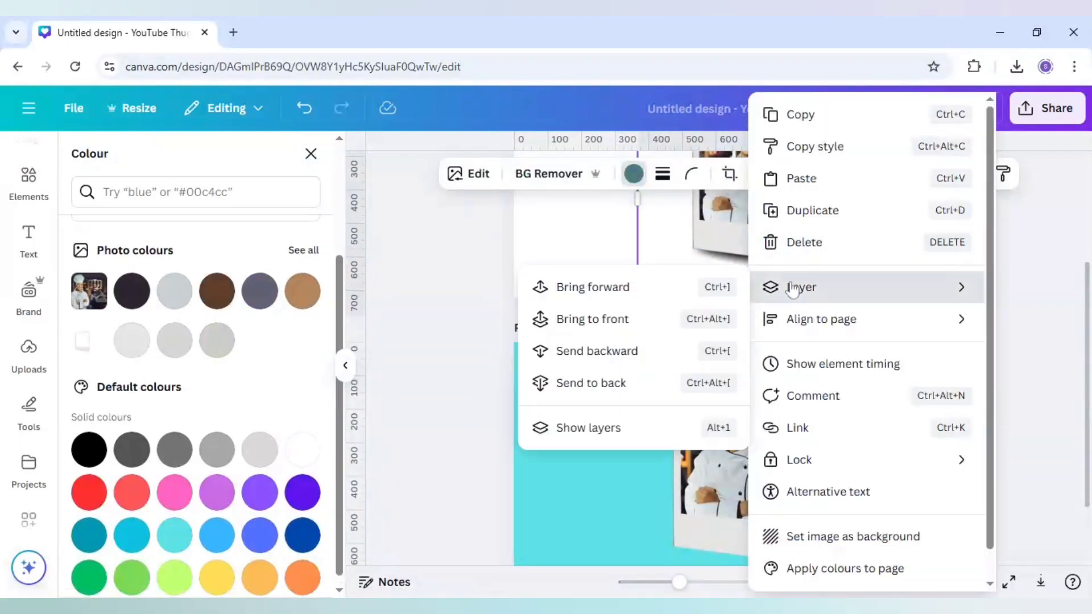
left_click(628, 434)
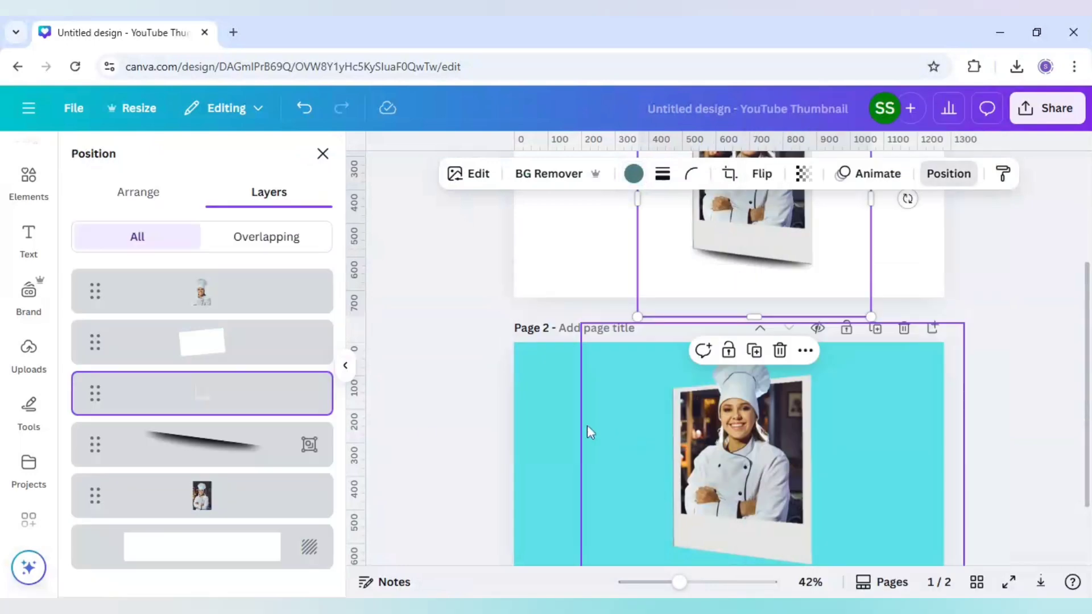
left_click(243, 446)
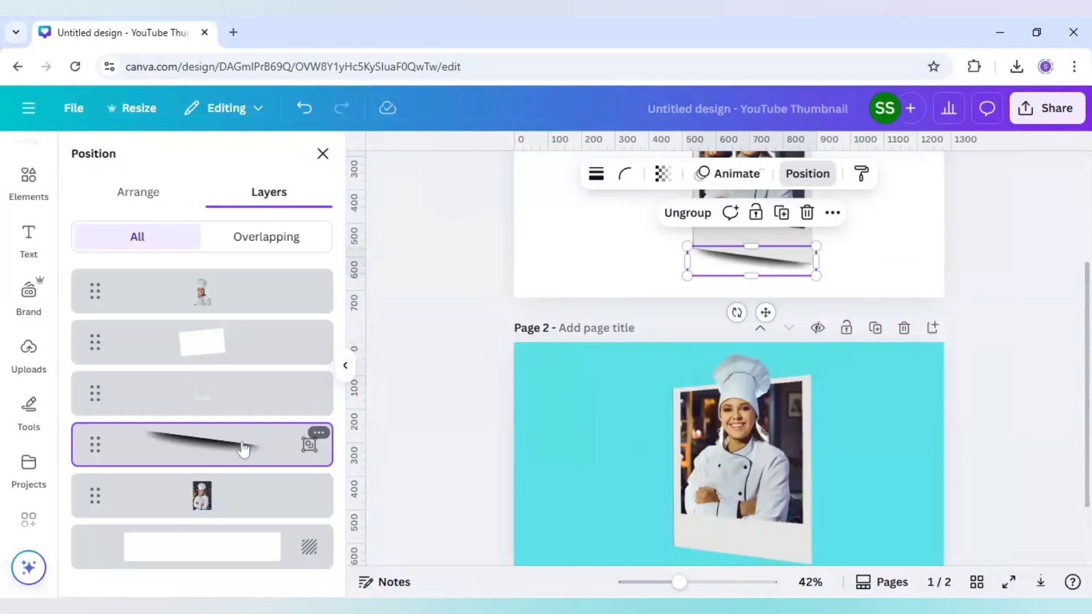
Paste the shadow onto Page 2 behind the chef image, stretched to about 455 by 106.
left_click(533, 445)
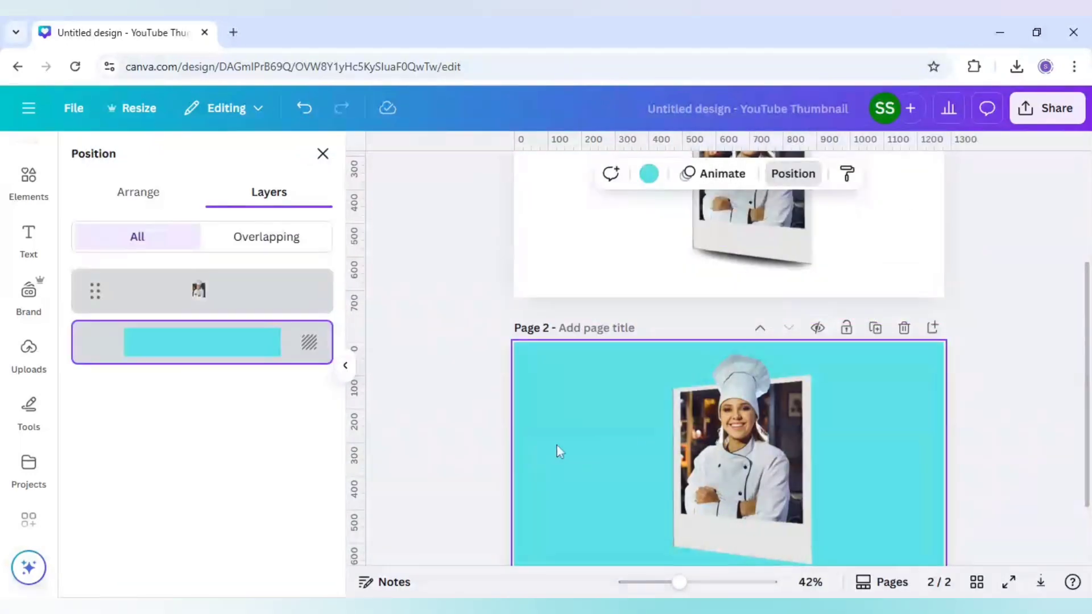
scroll(557, 446, "down", 2)
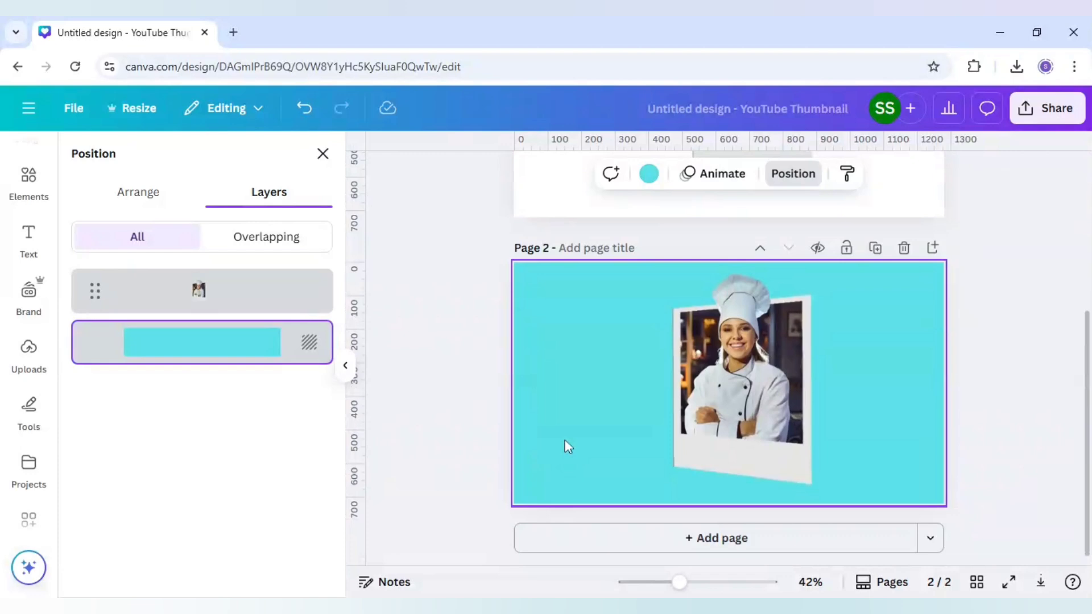
key("ctrl+v")
key("ctrl+bracketleft")
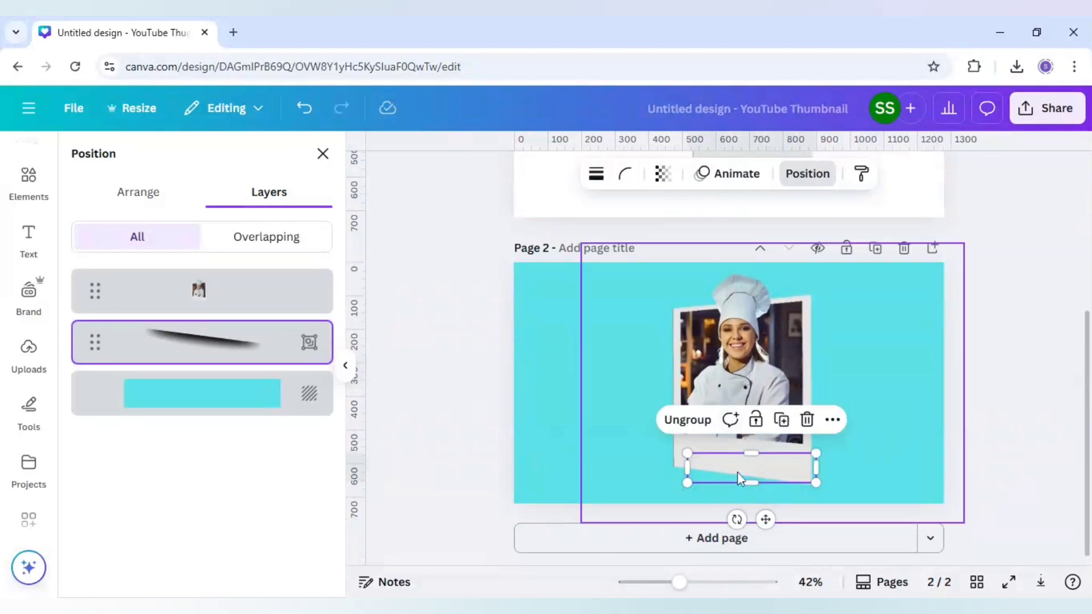
left_click_drag(736, 472, 712, 483)
left_click_drag(807, 500, 818, 504)
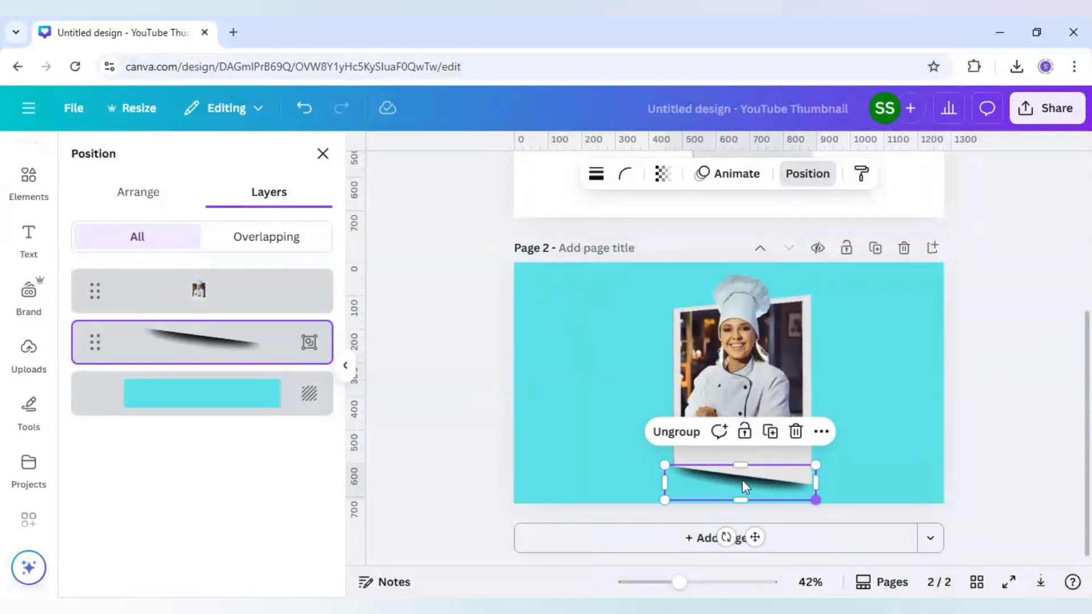
left_click(446, 403)
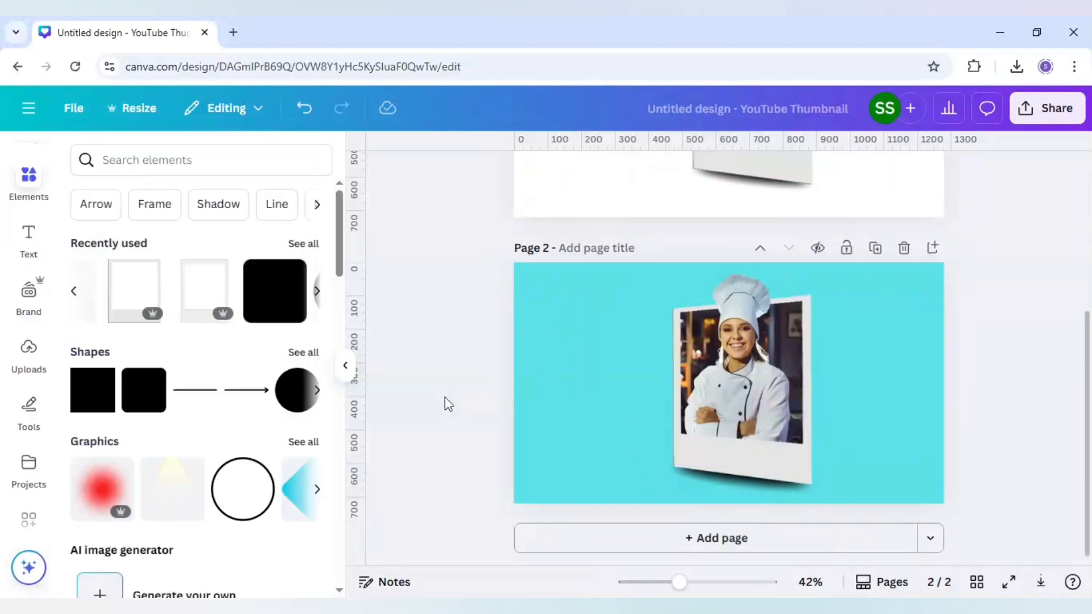